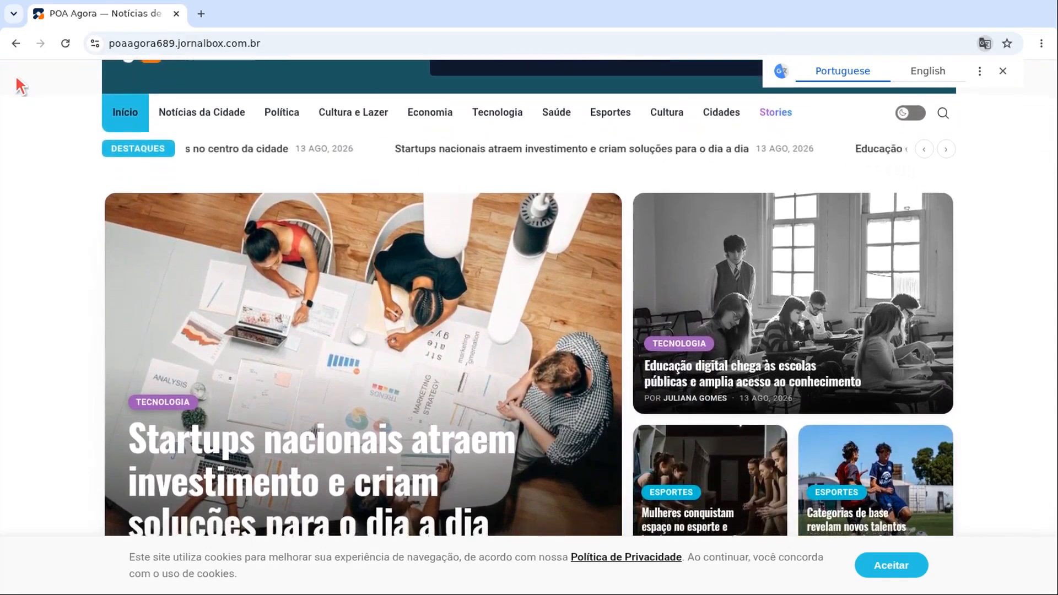
# Step: Show the jornalbox.com.br homepage with its 'Seu site de notícias pronto em 5 minutos' headline
pyautogui.scroll(4, 21, 86)
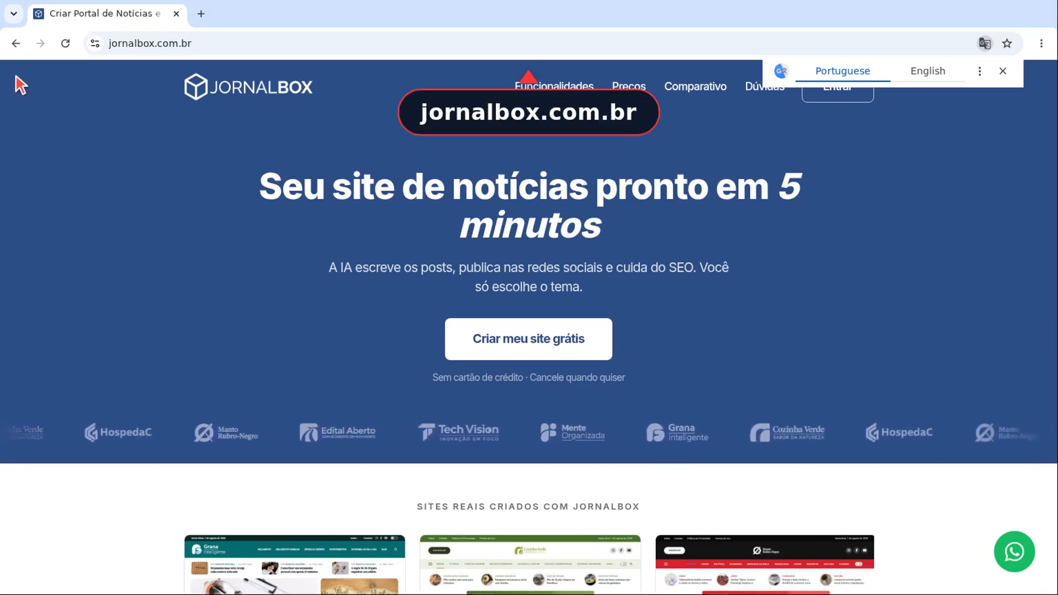
# Step: Start a free site account and enter the user's full name, e-mail address and a strong password
pyautogui.scroll(-1, 22, 89)
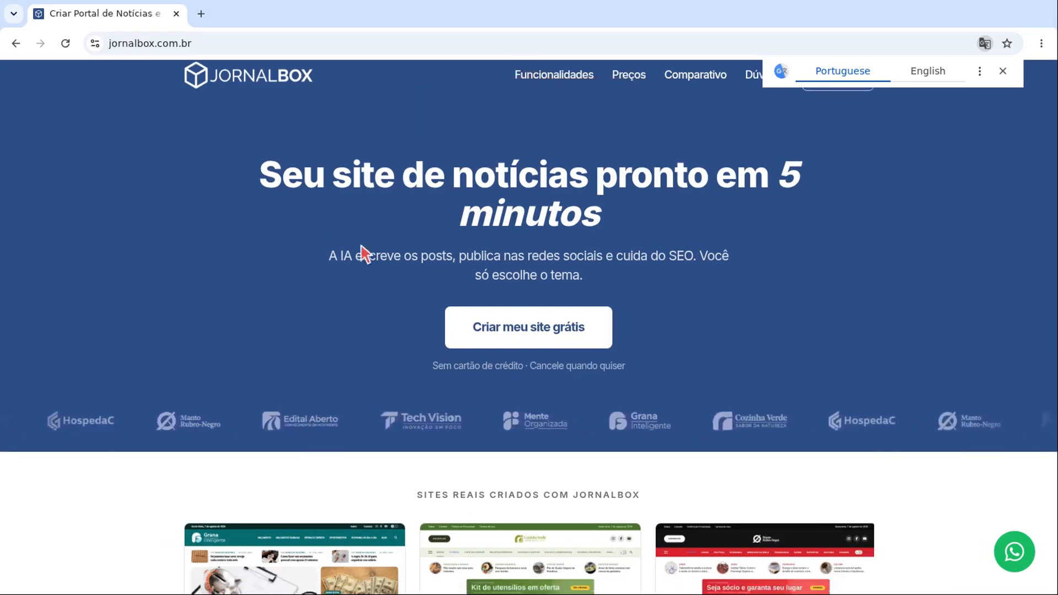
pyautogui.click(530, 326)
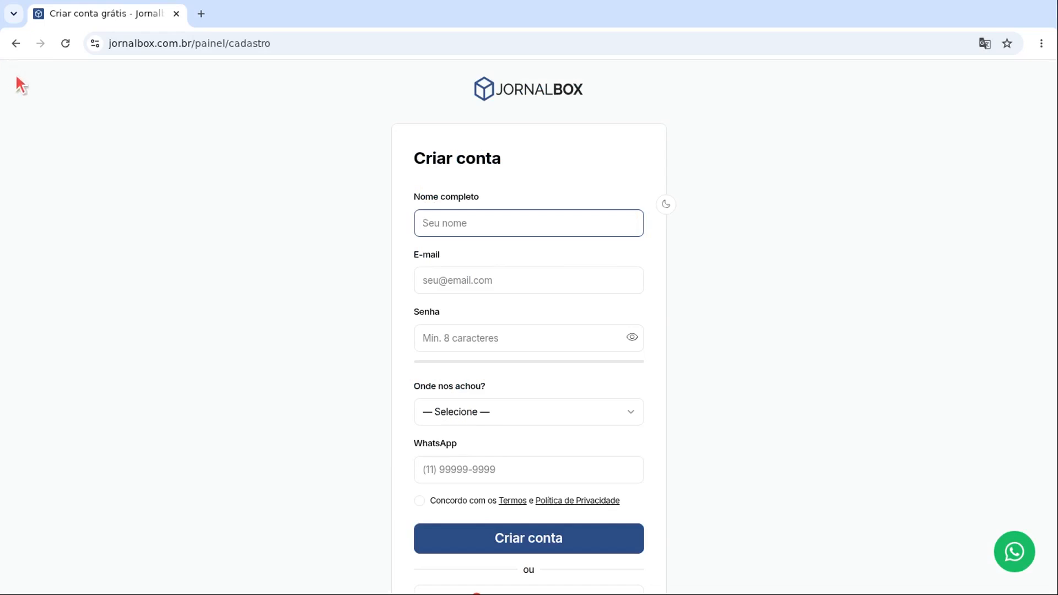
pyautogui.scroll(-2, 16, 78)
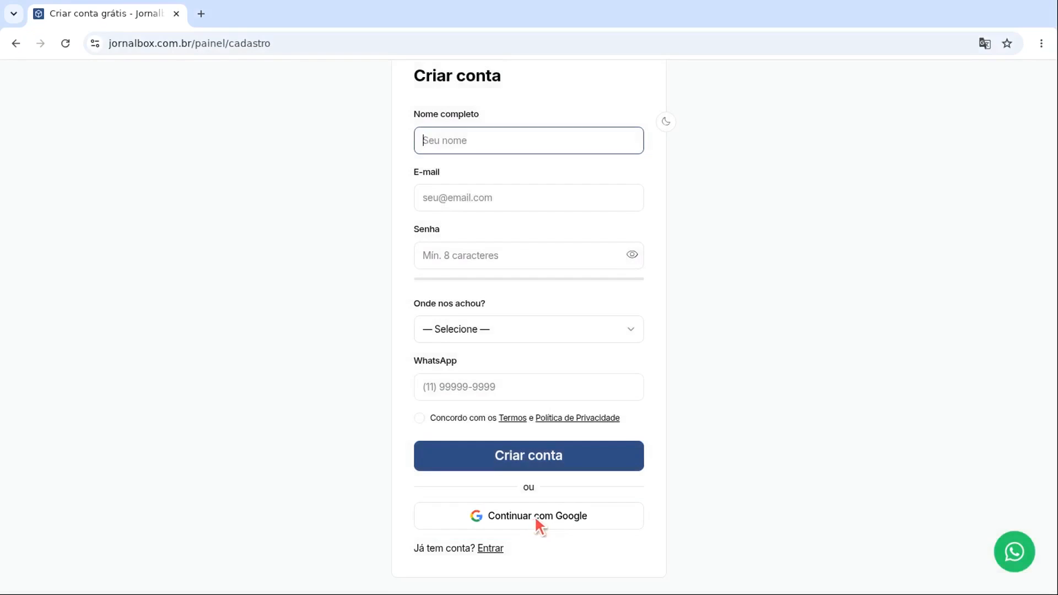
pyautogui.click(530, 196)
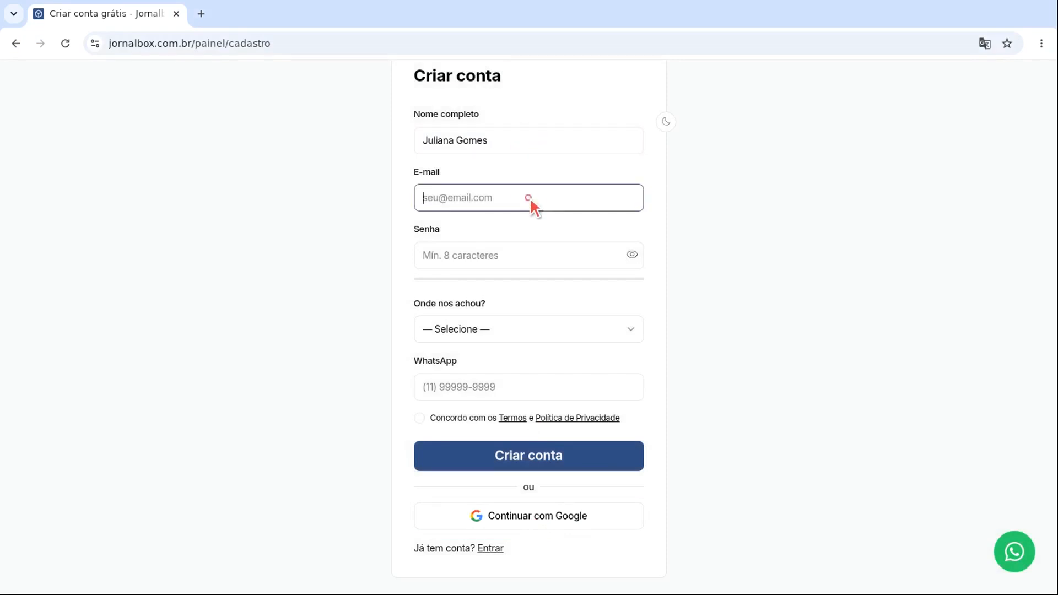
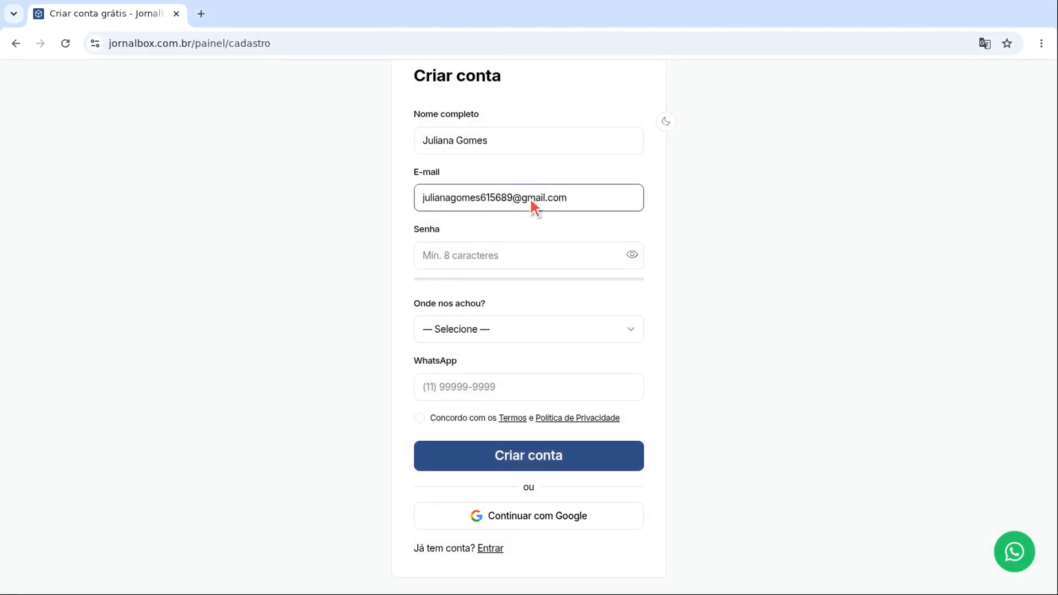
pyautogui.click(530, 254)
pyautogui.write('•••••••••••••')
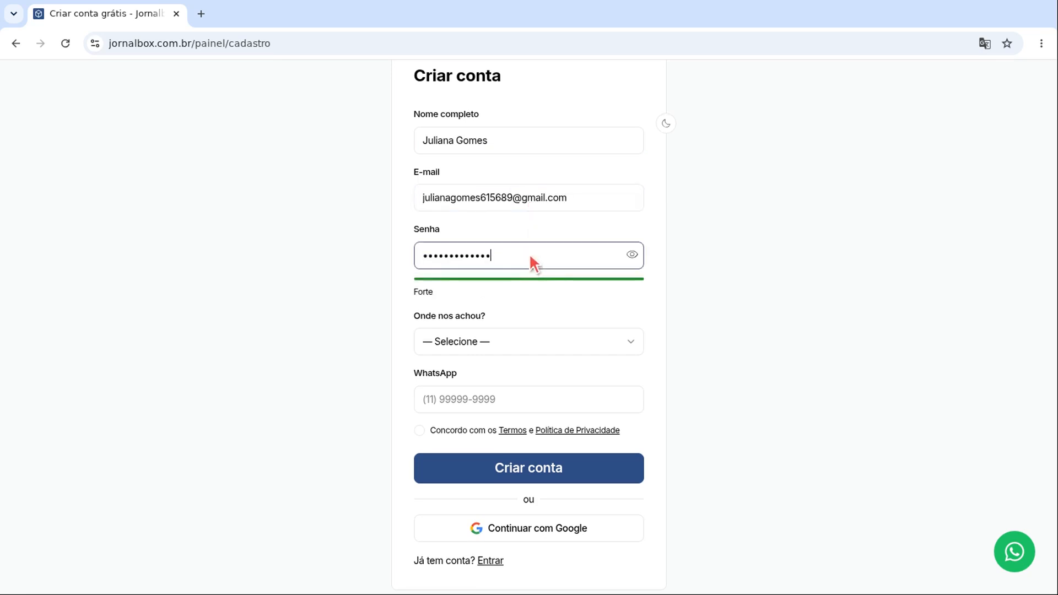
# Step: Pick YouTube as the referral source, add the WhatsApp number, and submit the registration
pyautogui.click(531, 342)
pyautogui.click(532, 494)
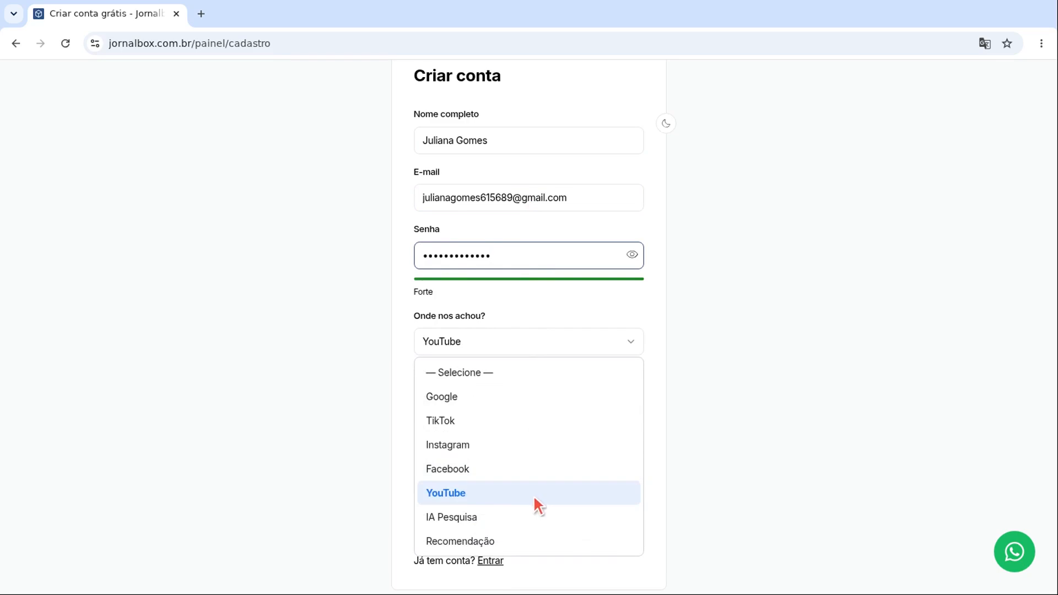
pyautogui.click(538, 495)
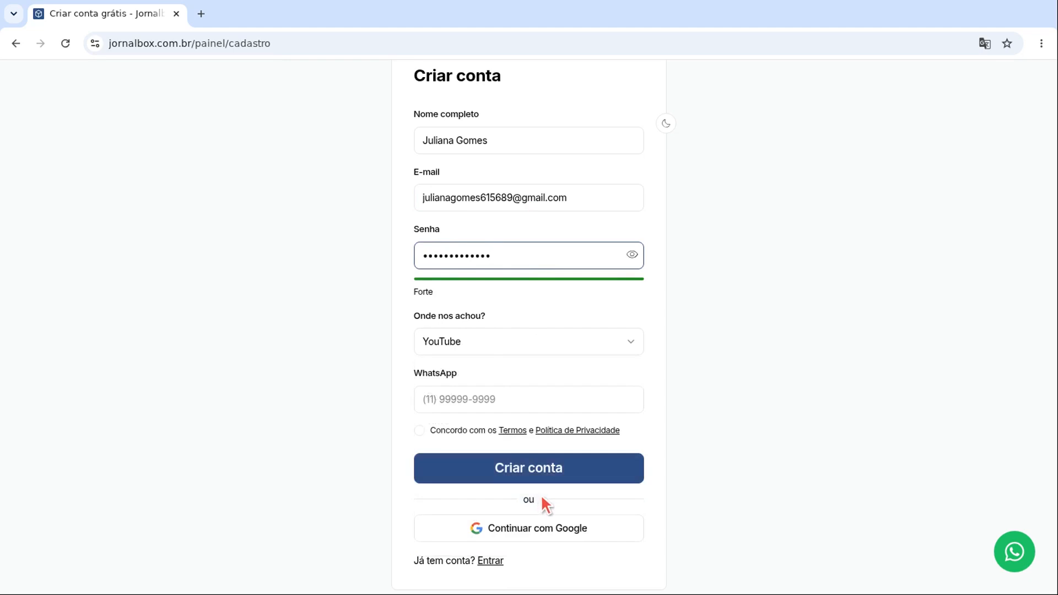
pyautogui.click(535, 409)
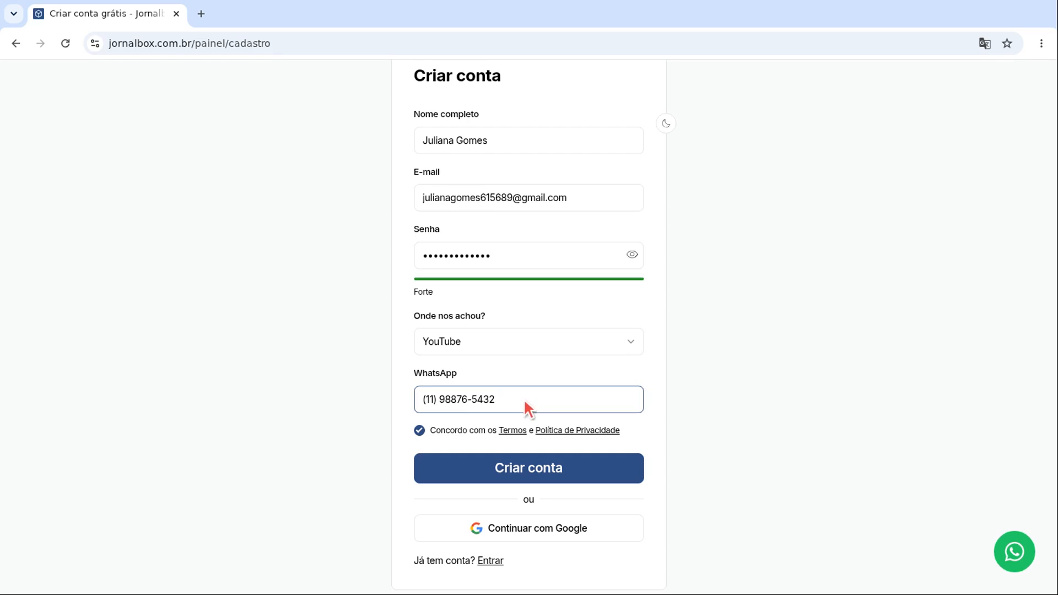
pyautogui.press('Return')
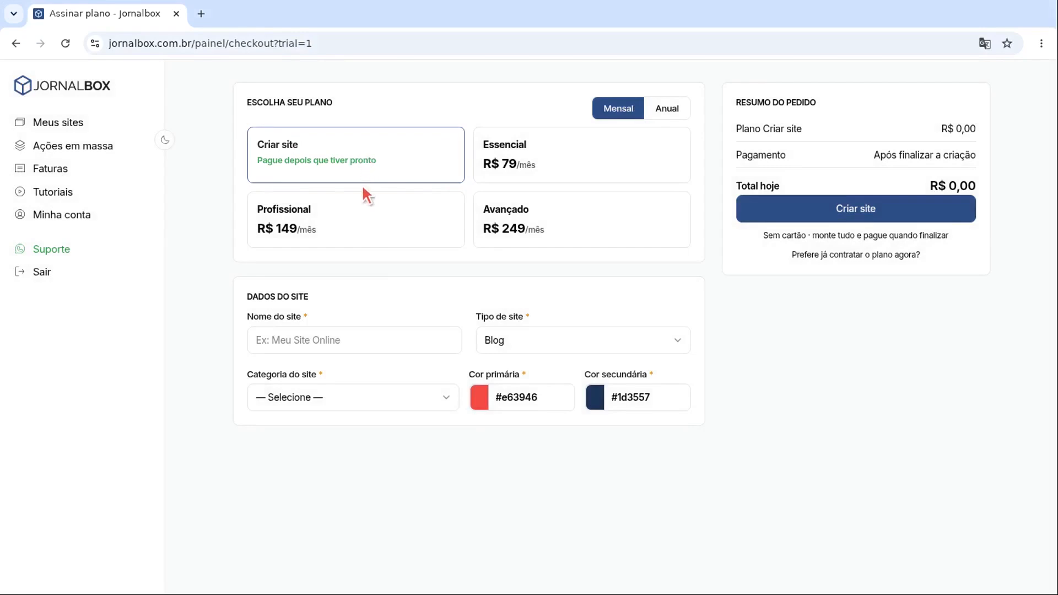
# Step: Name the site 'POA Agora', with type Portal de Notícias and category Todos (Geral)
pyautogui.click(355, 333)
pyautogui.write('POA Agora')
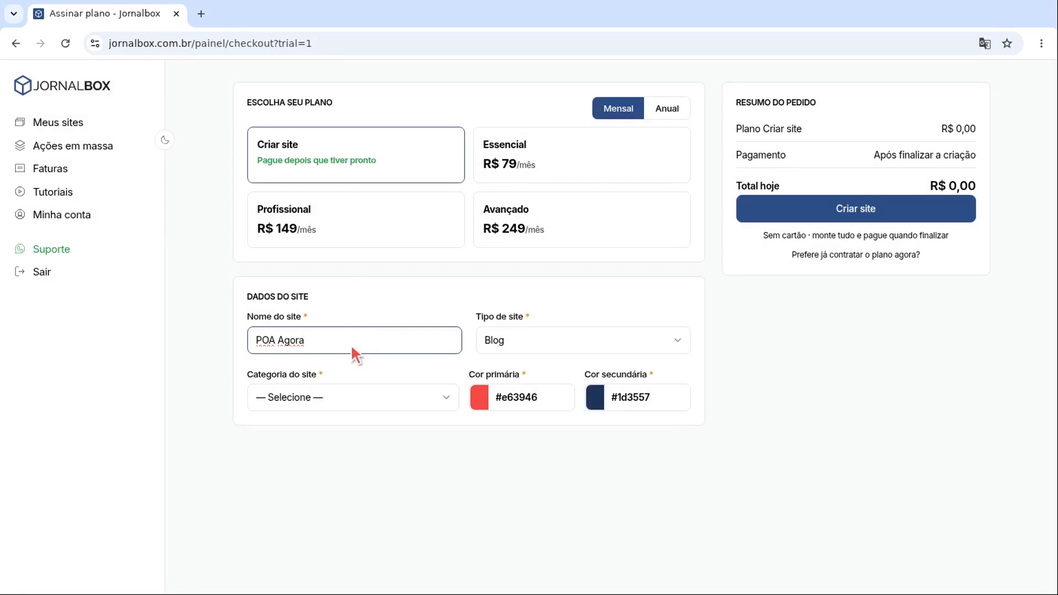
pyautogui.click(585, 339)
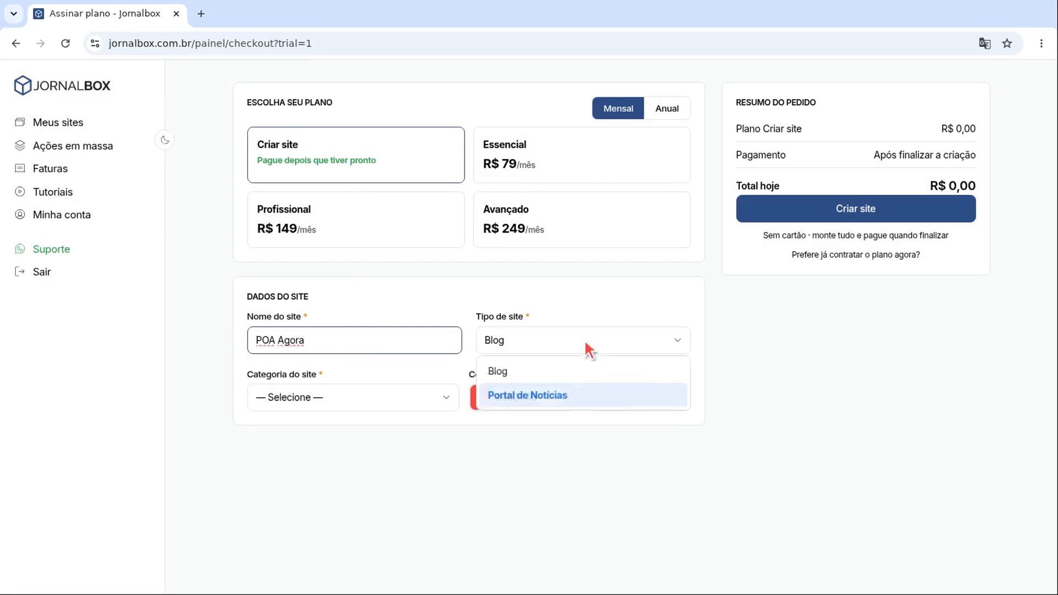
pyautogui.click(584, 395)
pyautogui.click(576, 393)
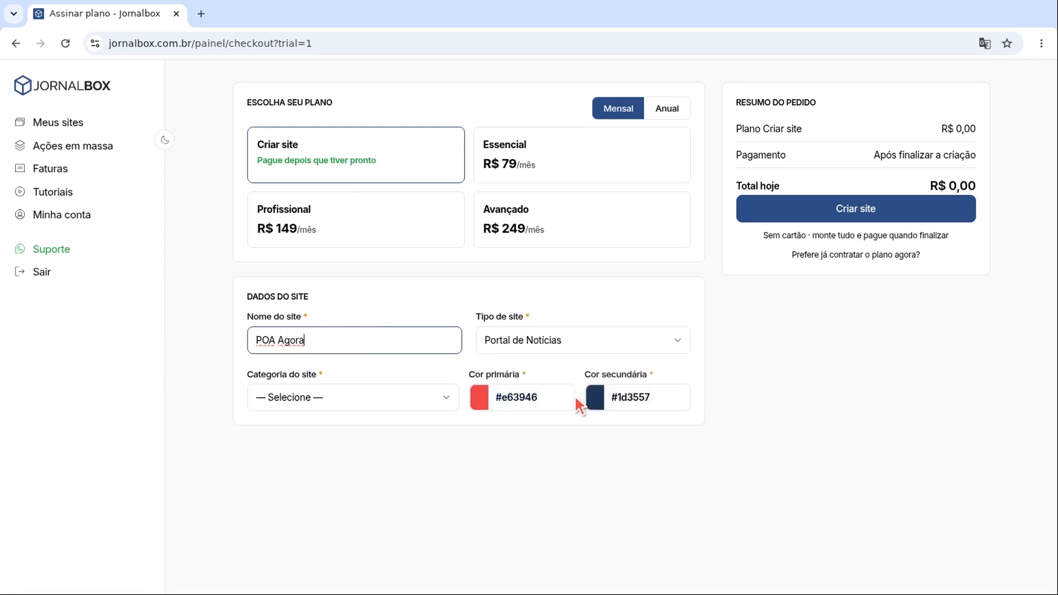
pyautogui.click(355, 397)
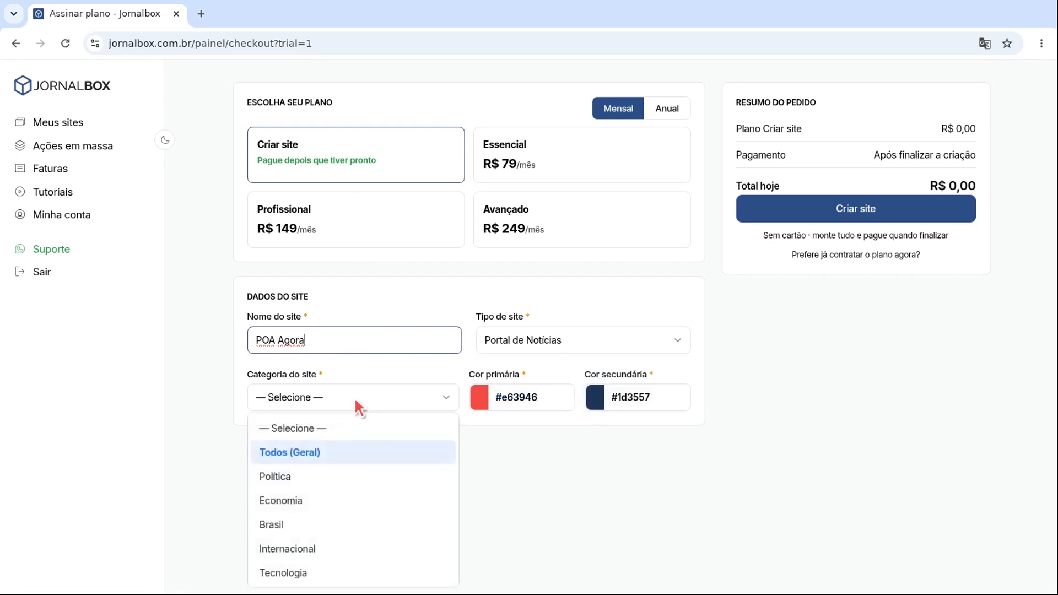
pyautogui.click(355, 451)
pyautogui.click(361, 456)
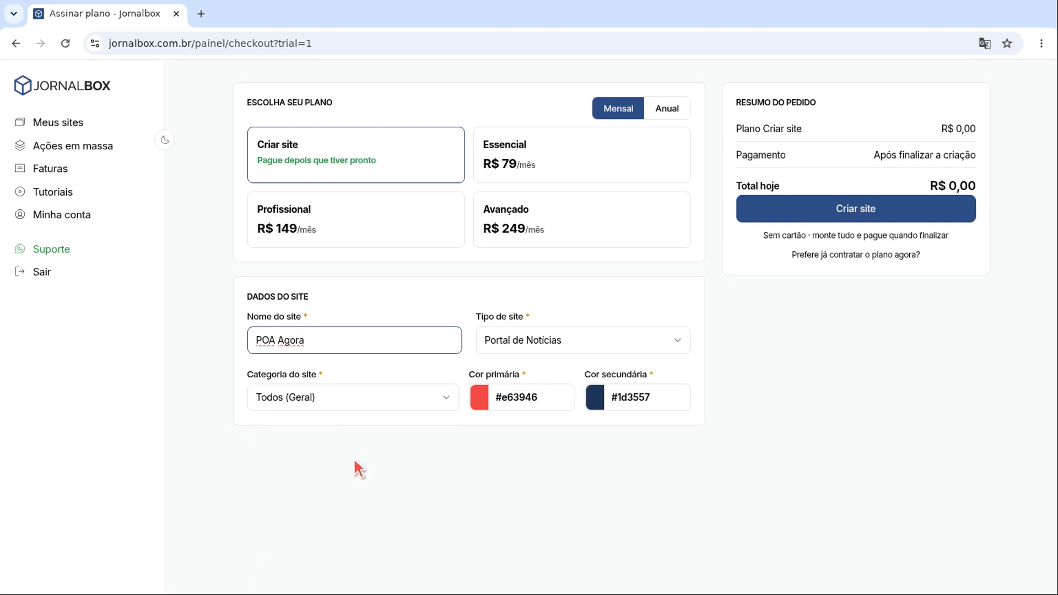
# Step: Set the primary colour to #1E3A8A and the secondary colour to #F59E0B
pyautogui.click(617, 460)
pyautogui.click(537, 397)
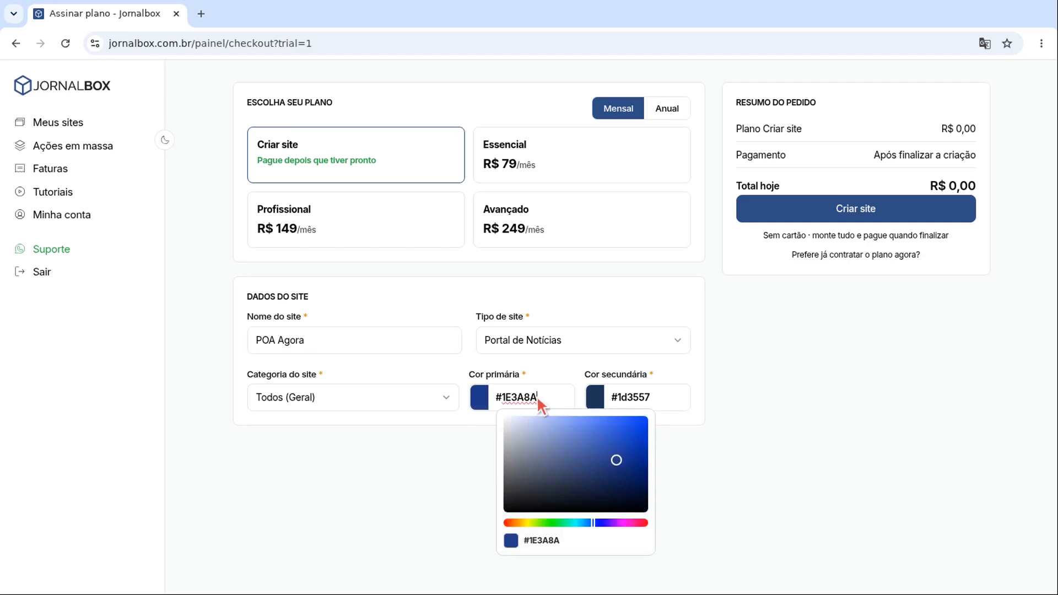
pyautogui.press('Escape')
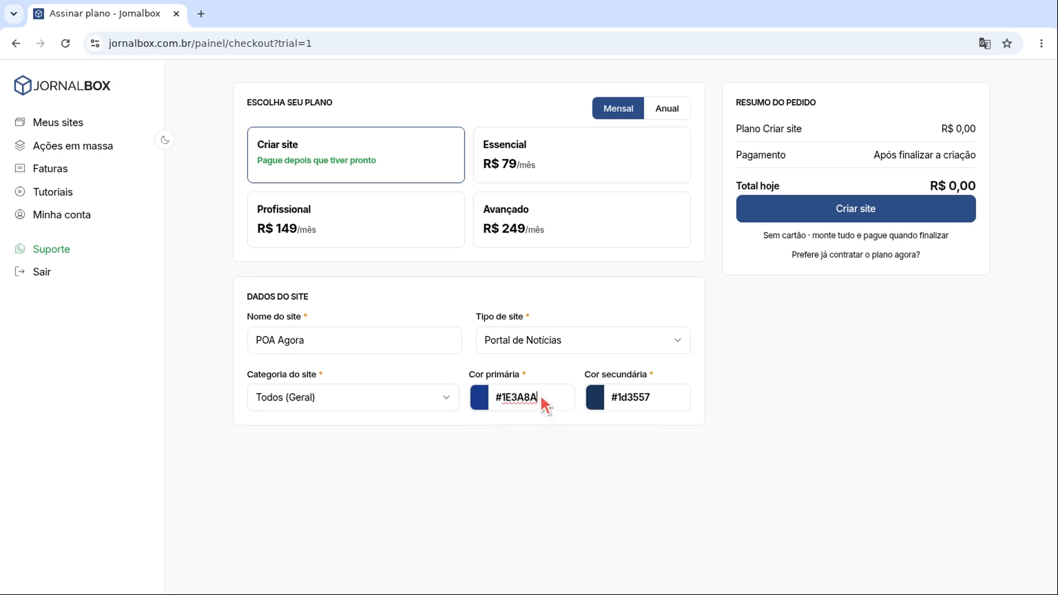
pyautogui.tripleClick(654, 402)
pyautogui.press('BackSpace')
pyautogui.write('#F59E0B')
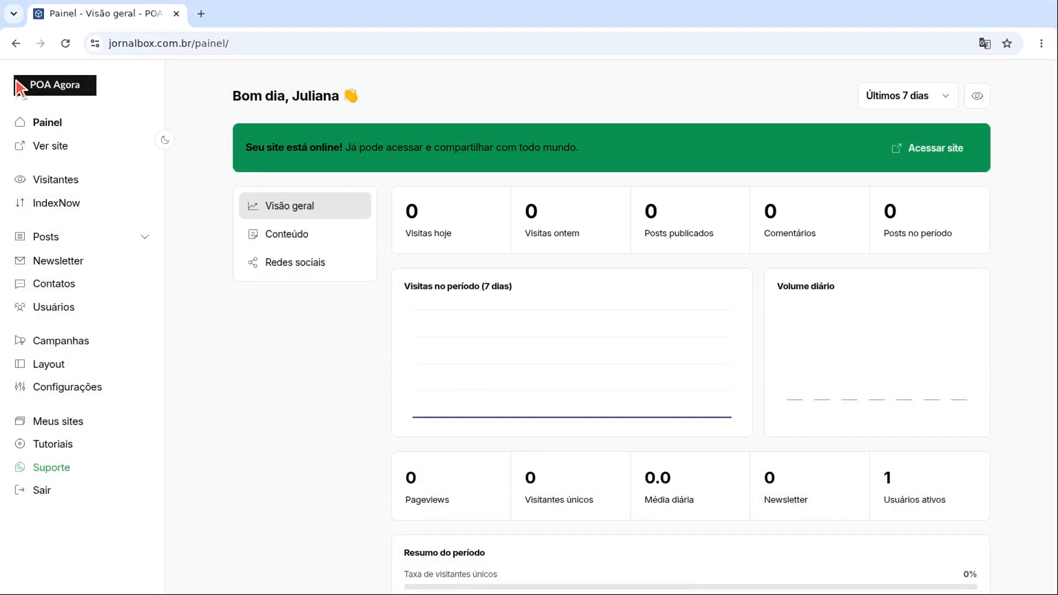
# Step: Open POA Agora's Configurações page from the dashboard sidebar
pyautogui.scroll(-1, 19, 87)
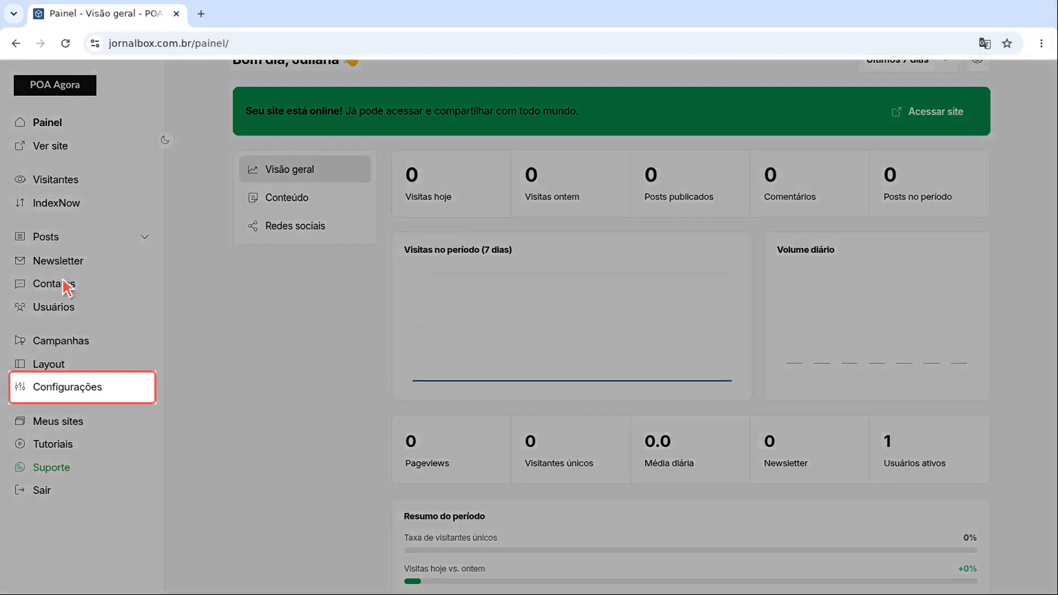
pyautogui.click(68, 387)
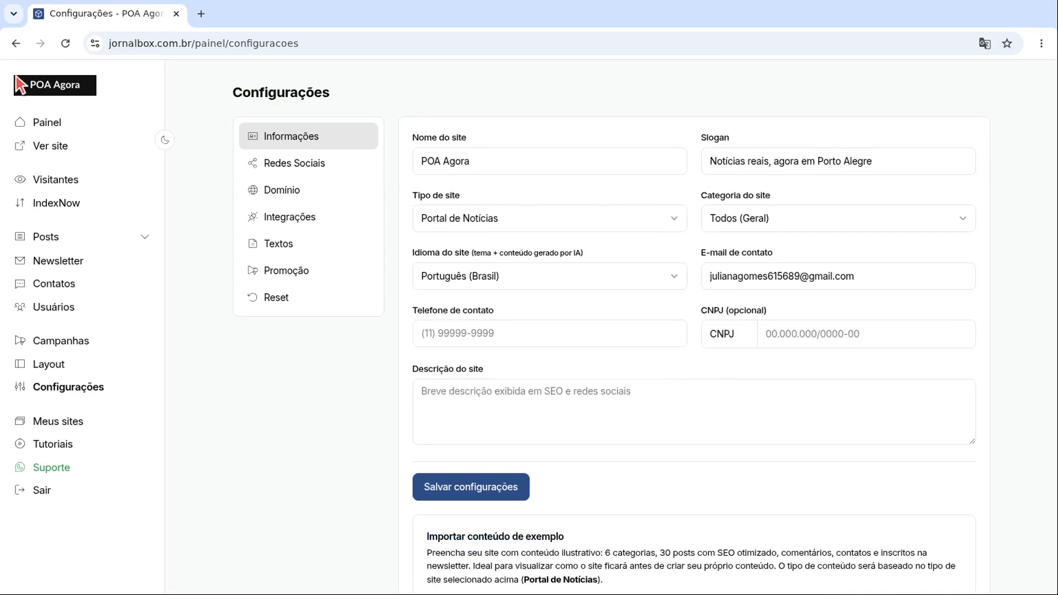
# Step: Change the slogan to 'Notícias de Porto Alegre em tempo real' and add the site description
pyautogui.click(553, 165)
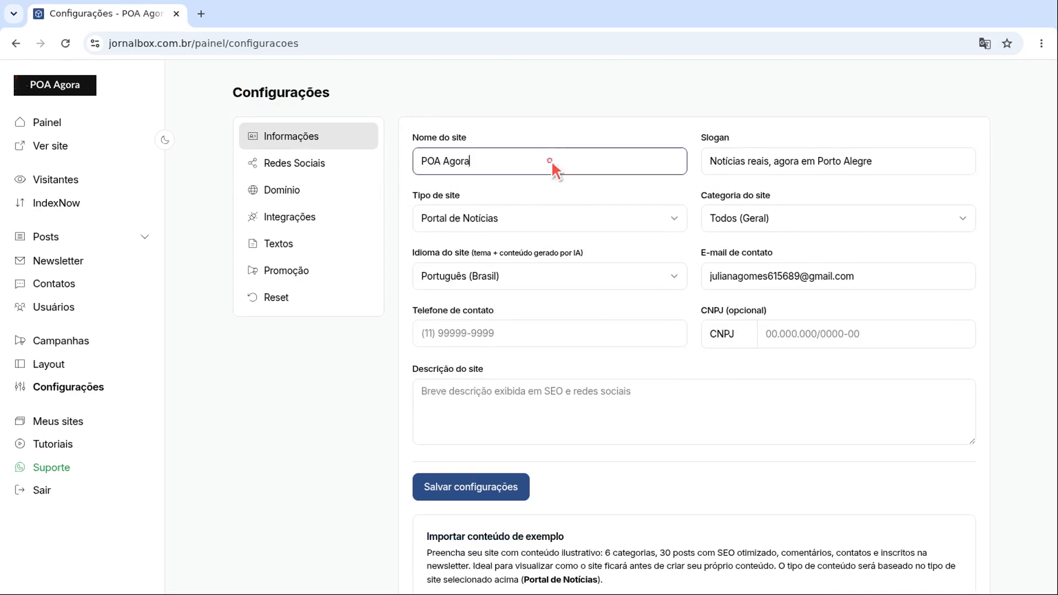
pyautogui.click(840, 161)
pyautogui.hotkey('ctrl', 'a')
pyautogui.write('Notícias de Porto Alegre em tempo real')
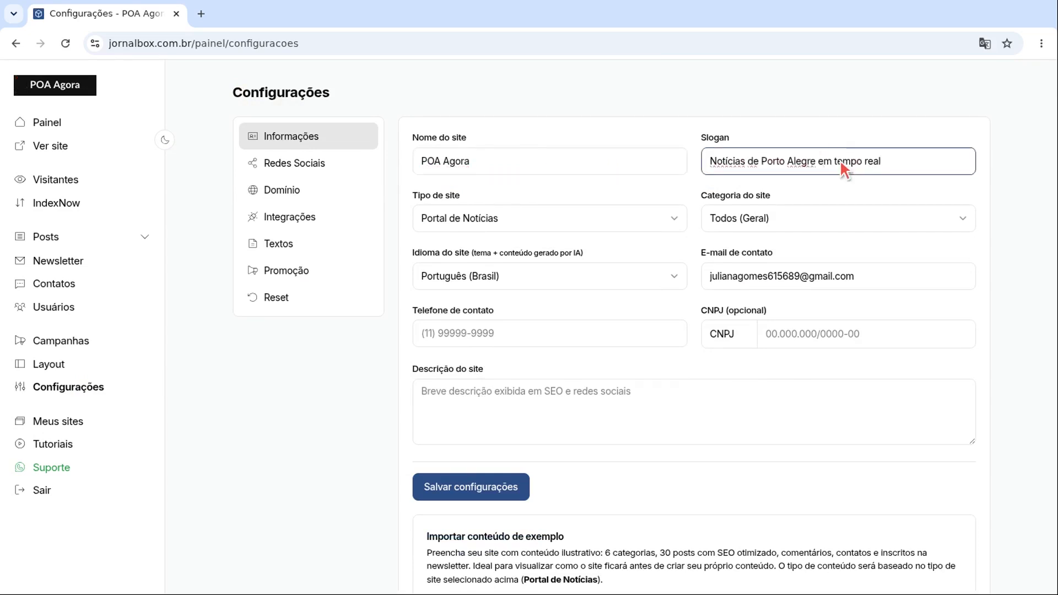
pyautogui.click(696, 411)
pyautogui.write('Informações relevantes para moradores e visitantes de Porto Alegre.')
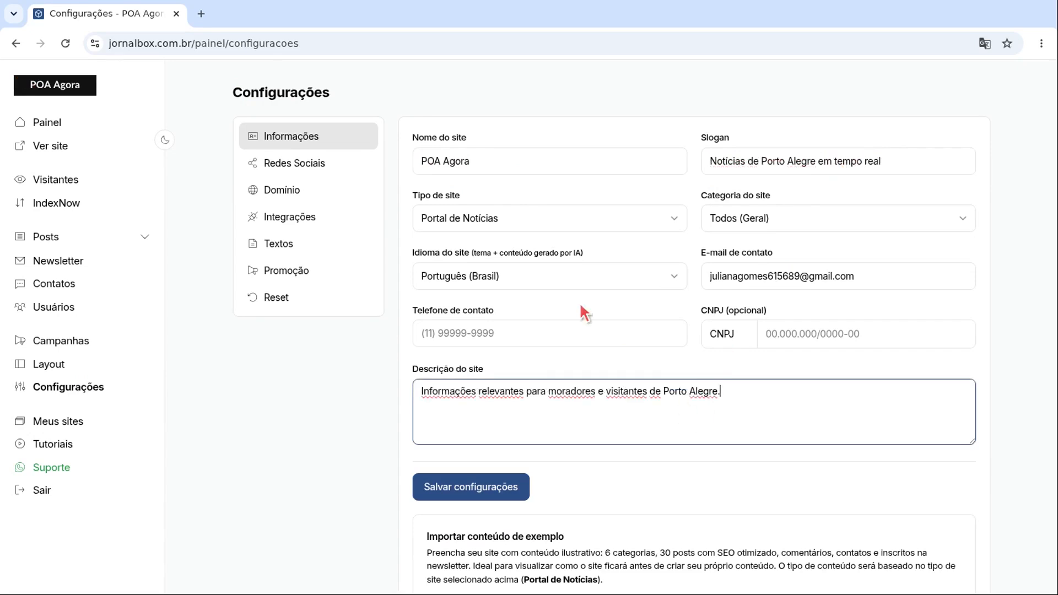
# Step: Keep Português (Brasil) as the language, add the contact phone, and save the settings
pyautogui.click(558, 282)
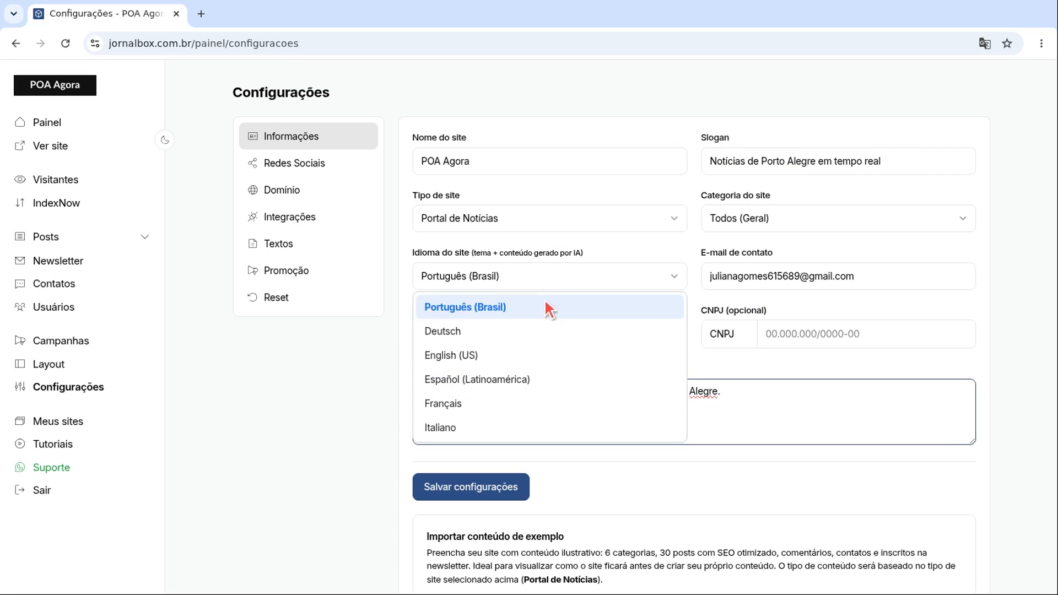
pyautogui.click(545, 303)
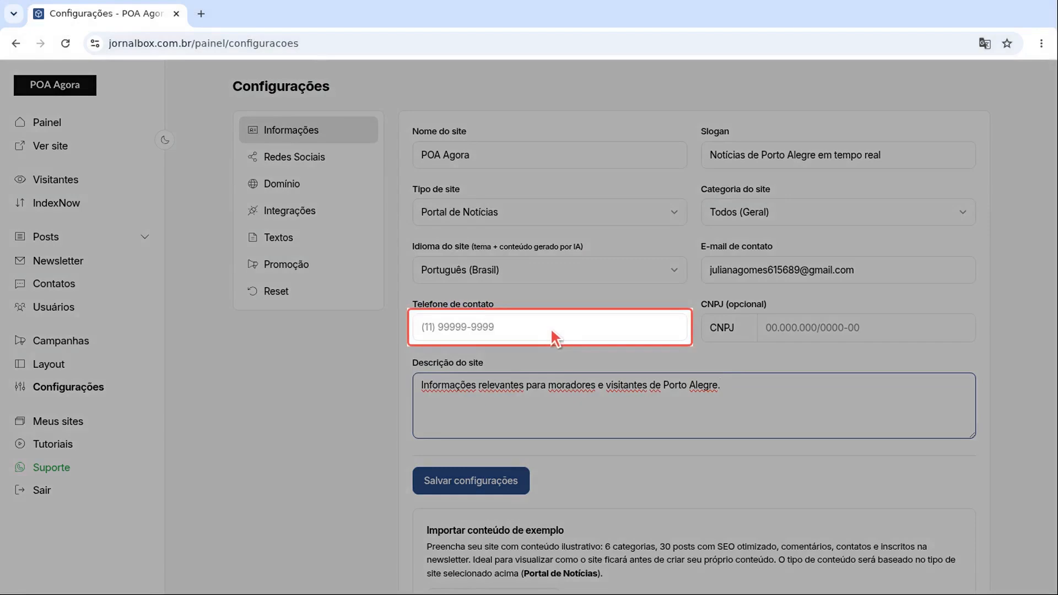
pyautogui.click(550, 326)
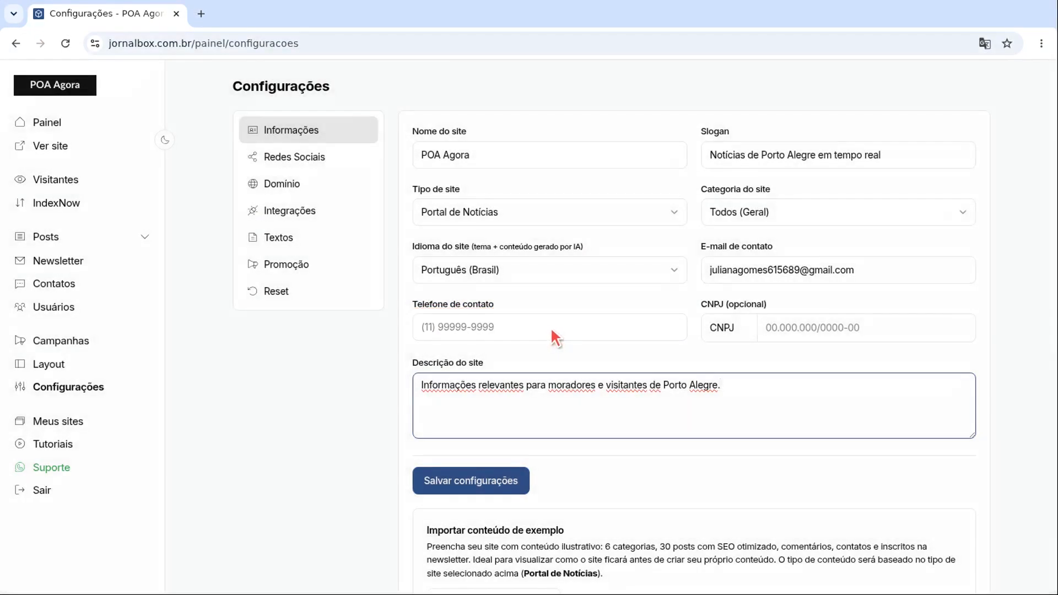
pyautogui.write('(11) 99999-9999')
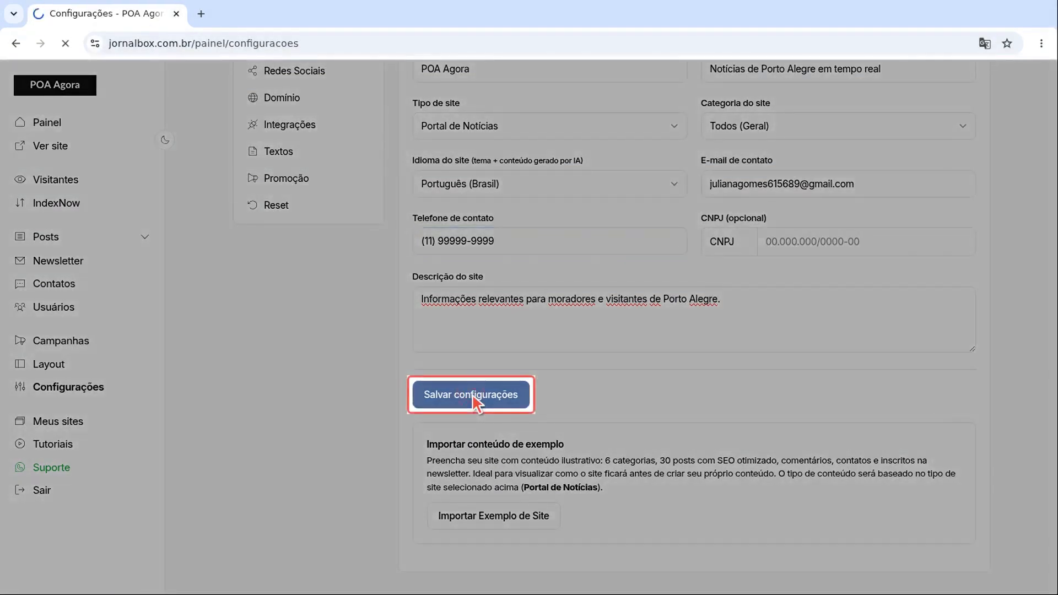
pyautogui.click(474, 398)
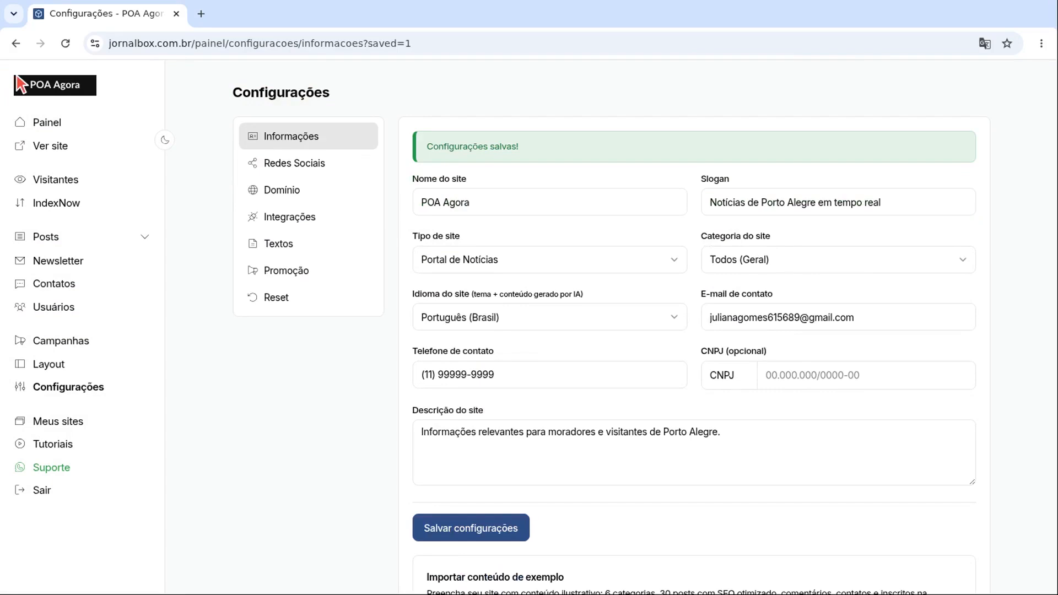
# Step: Paste the poaagora Facebook, Instagram and YouTube URLs into Redes Sociais, save, then open Domínio
pyautogui.click(306, 163)
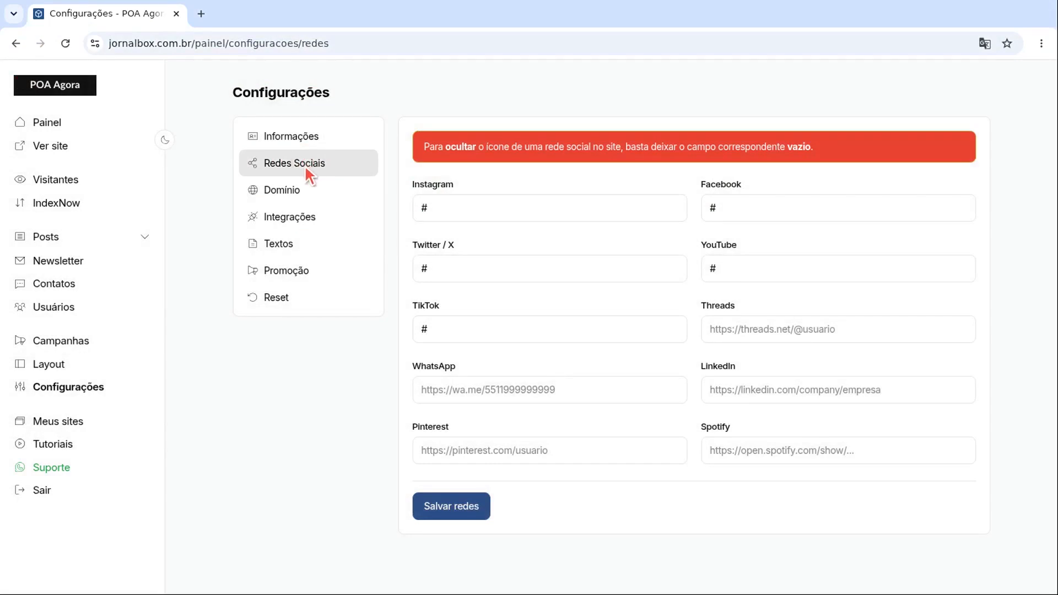
pyautogui.click(840, 207)
pyautogui.press('BackSpace')
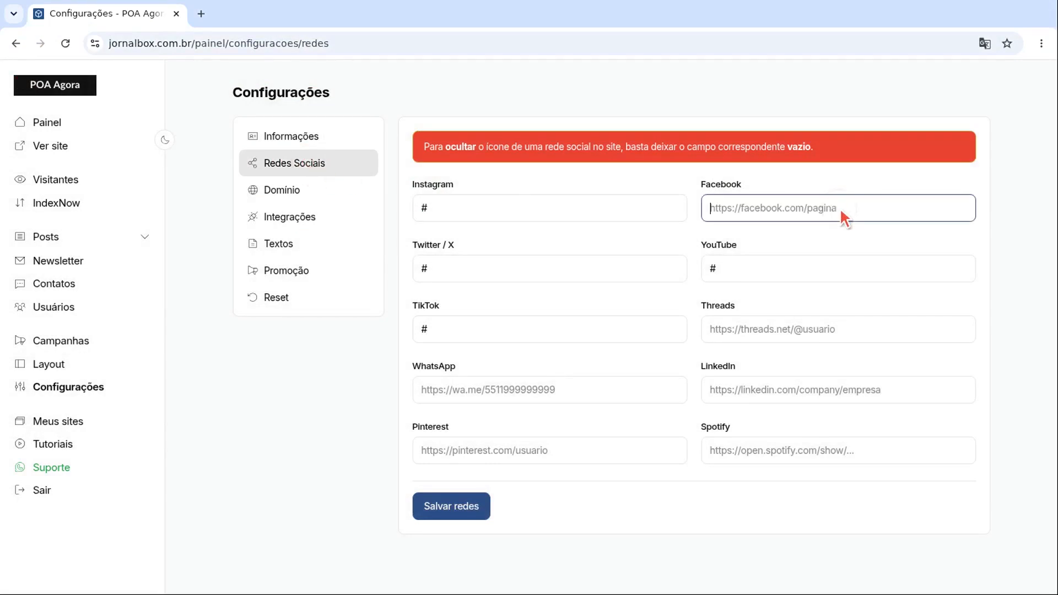
pyautogui.write('https://facebook.com/poaagora')
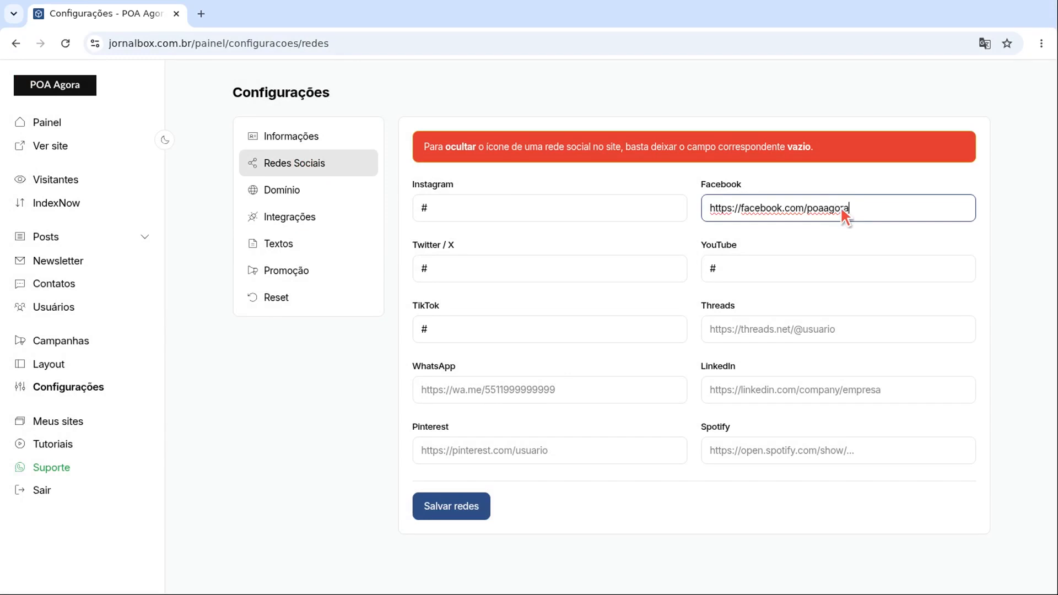
pyautogui.click(553, 213)
pyautogui.press('BackSpace')
pyautogui.write('https://instagram.com/poaagora')
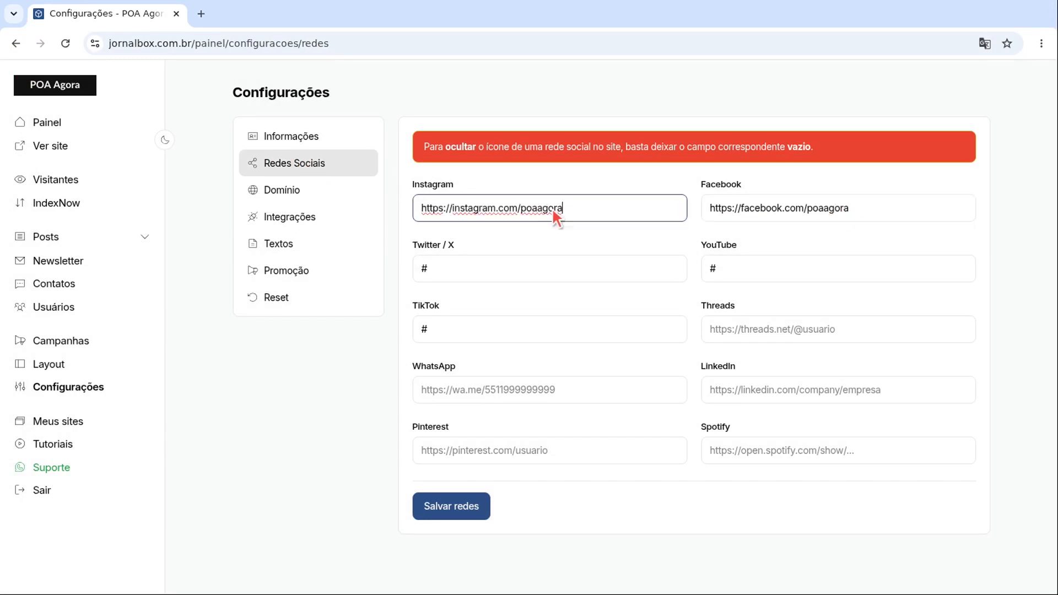
pyautogui.click(841, 269)
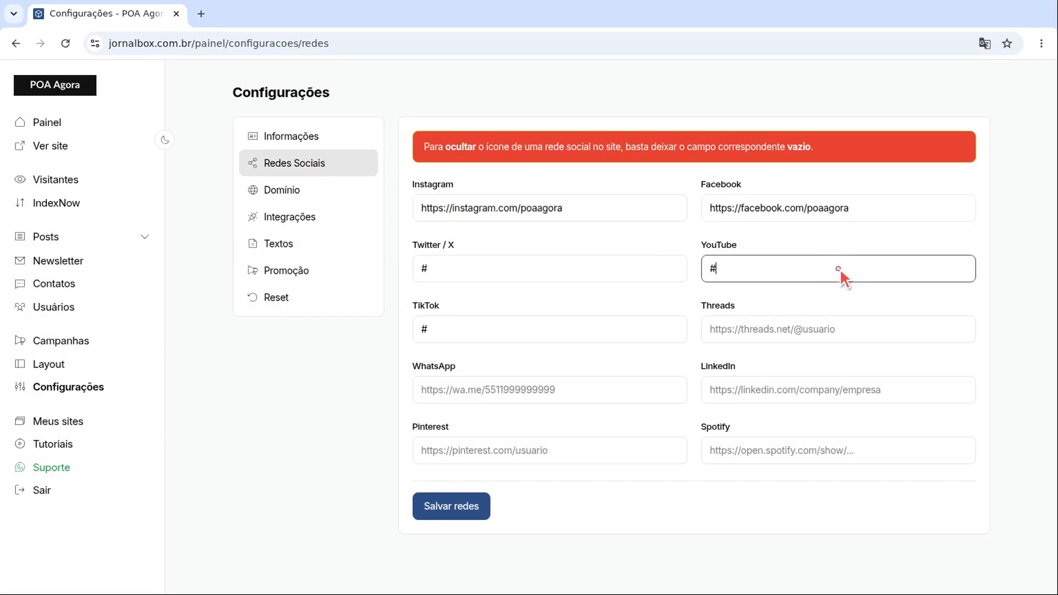
pyautogui.press('BackSpace')
pyautogui.write('https://youtube.com/@poaagora')
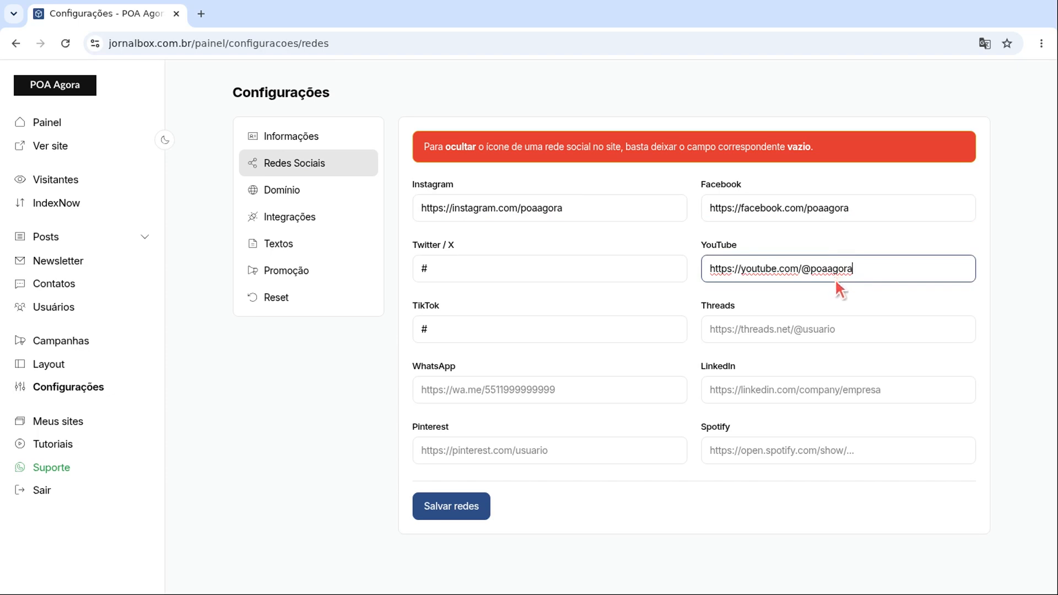
pyautogui.click(453, 507)
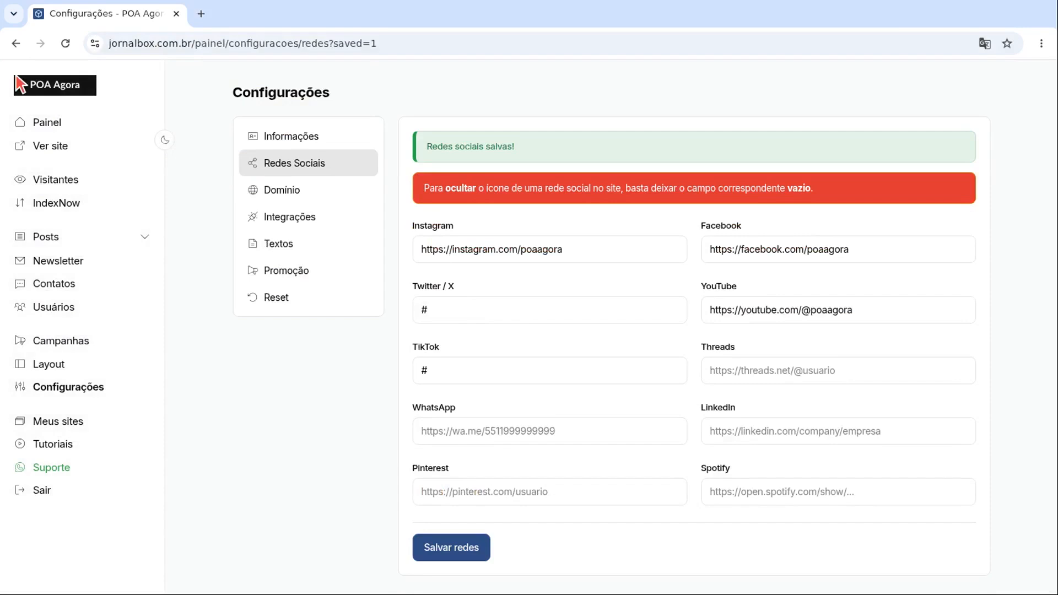
pyautogui.click(309, 190)
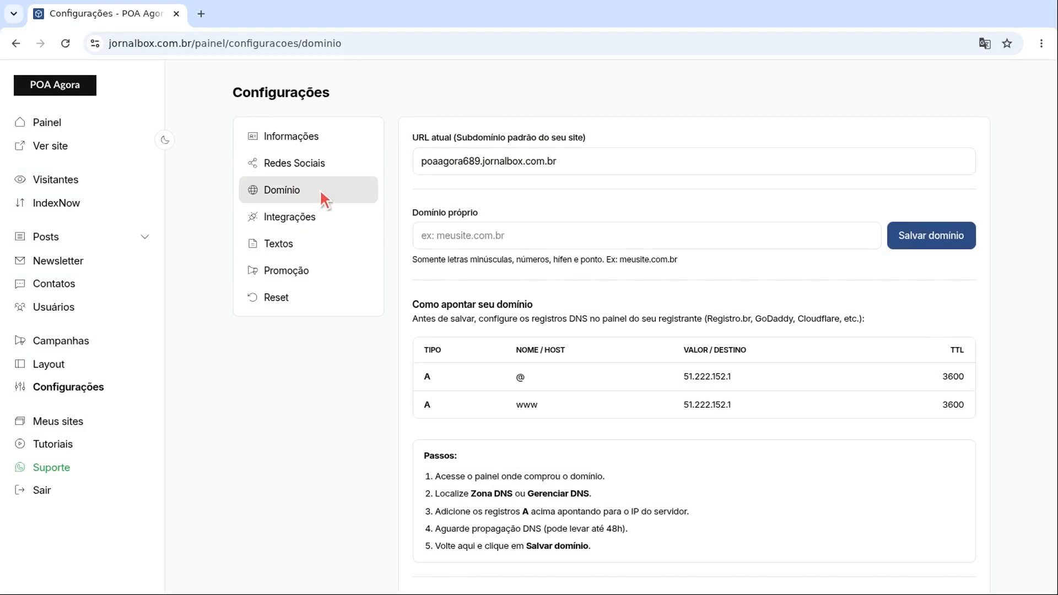
# Step: Save meusite.com.br as the site's own domain, then go to Integrações
pyautogui.click(651, 239)
pyautogui.write('meusite.com.br')
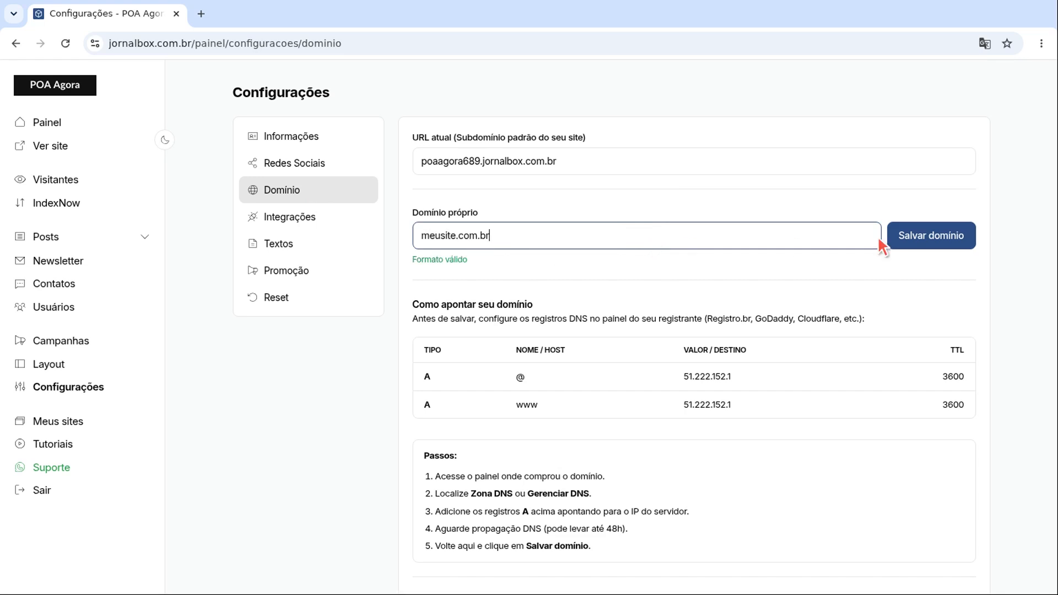
pyautogui.click(936, 240)
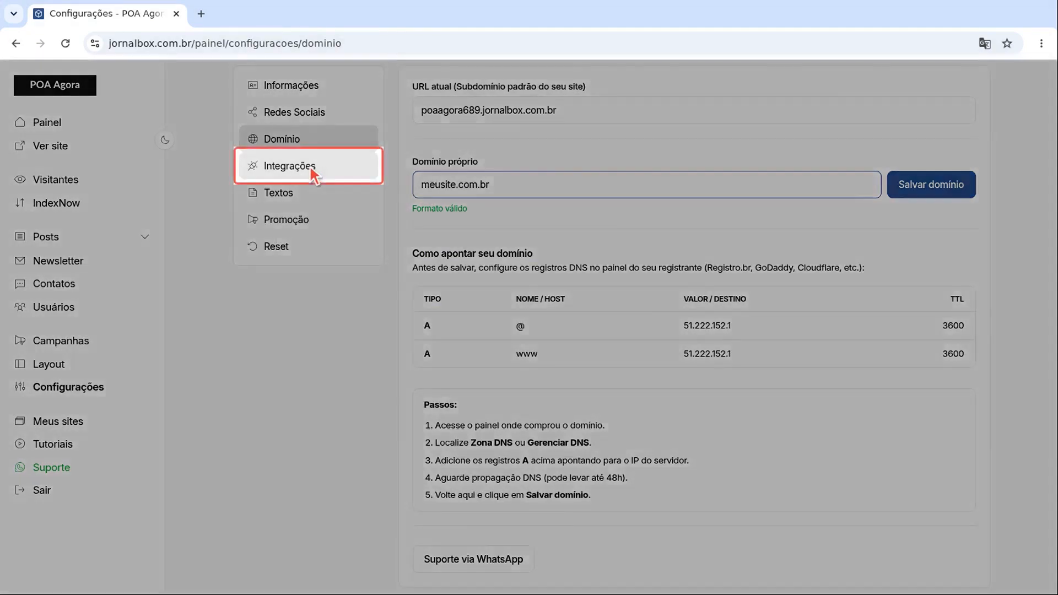
pyautogui.click(315, 175)
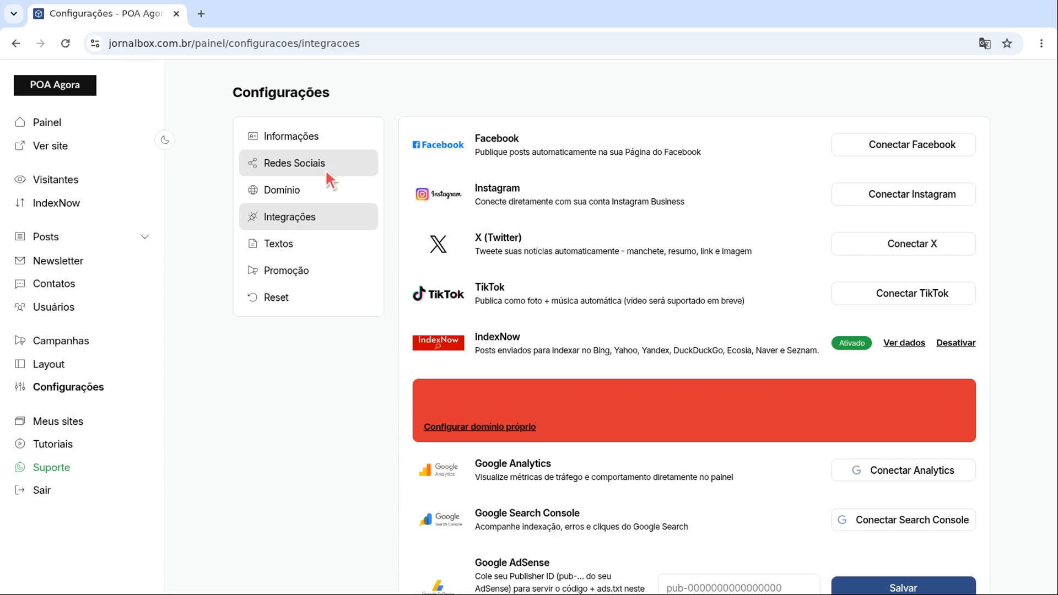
# Step: Move from Integrações to the Textos page with empty Sobre nós, Termos de Uso and Política de Privacidade
pyautogui.click(309, 243)
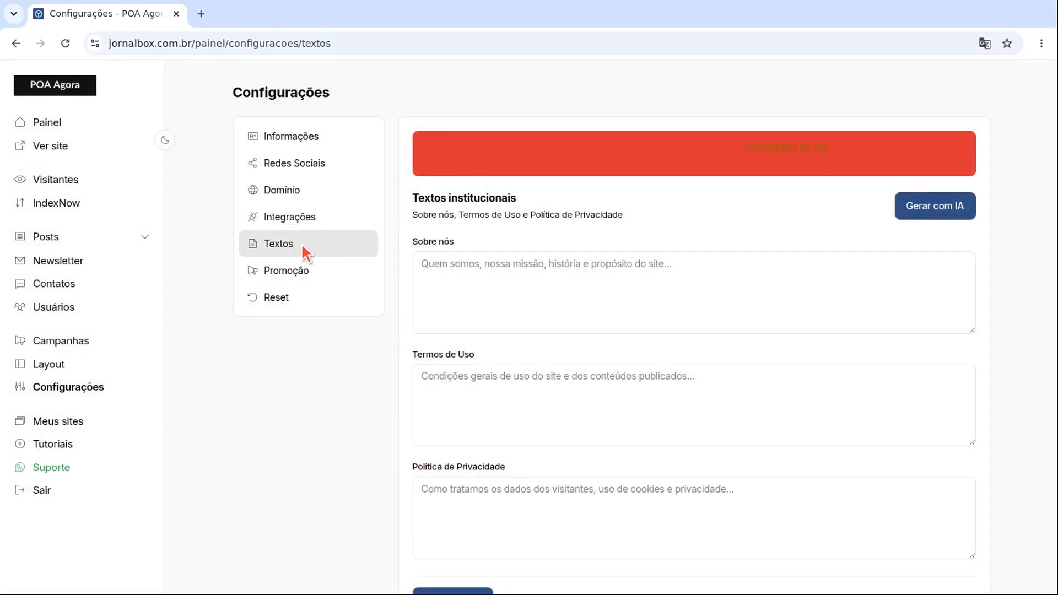
# Step: Generate the institutional texts with AI, then visit the Promoção and Reset settings
pyautogui.click(937, 209)
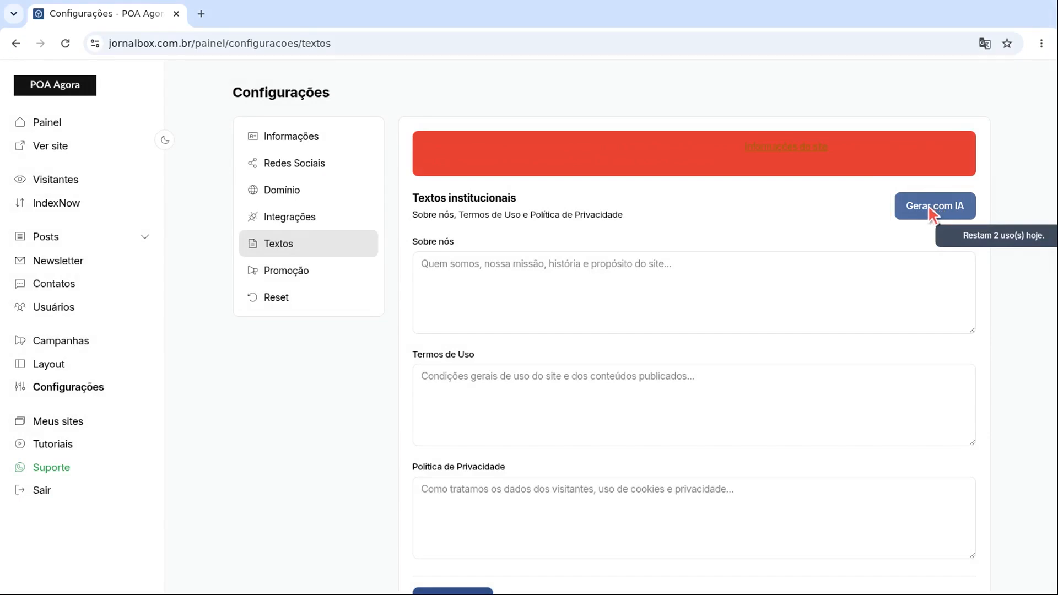
pyautogui.click(309, 269)
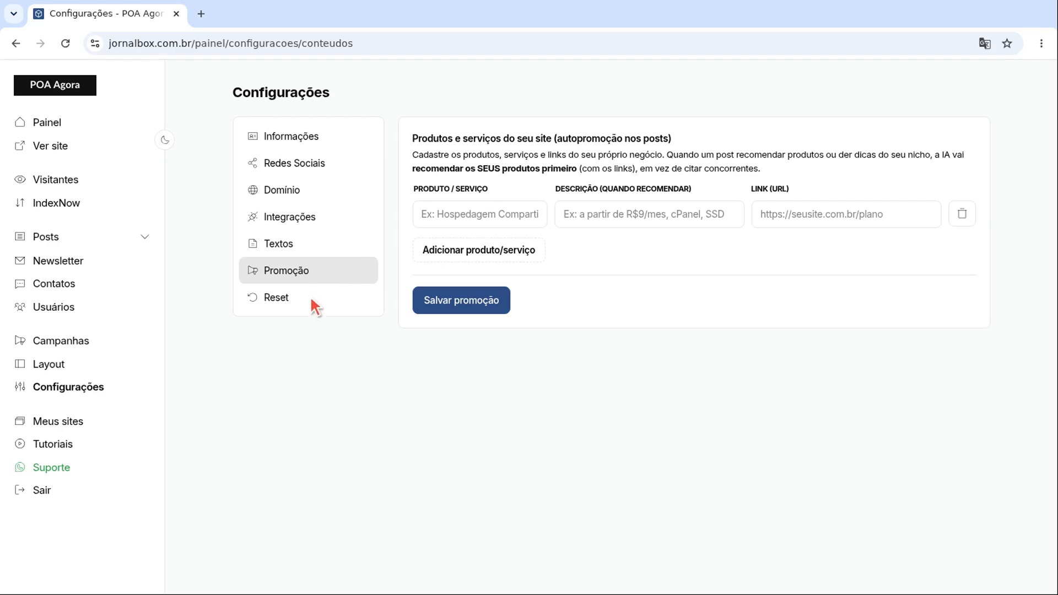
pyautogui.click(309, 296)
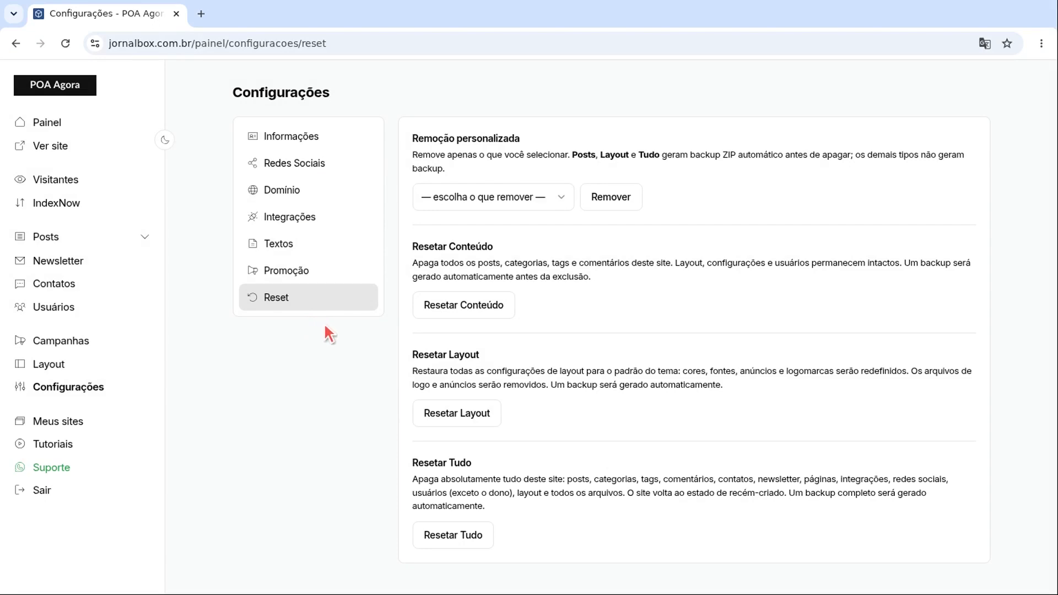
# Step: Open the Layout Logomarca page with POA Agora's light and dark logos and 'P' favicon
pyautogui.click(89, 362)
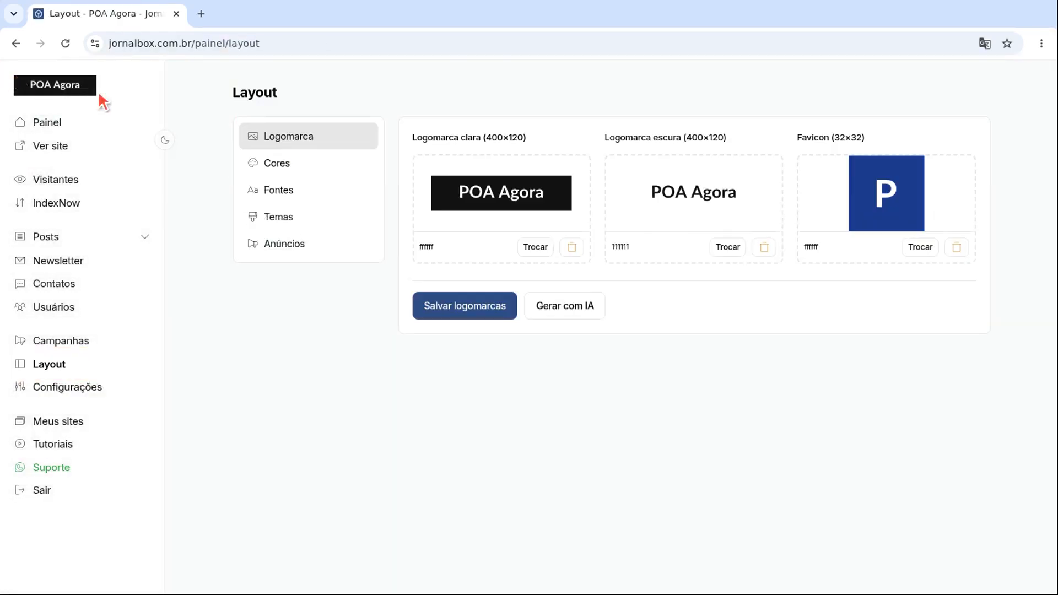
pyautogui.click(311, 138)
# Step: Regenerate the POA Agora light, dark and favicon logos with AI, save them, and open Cores
pyautogui.click(568, 306)
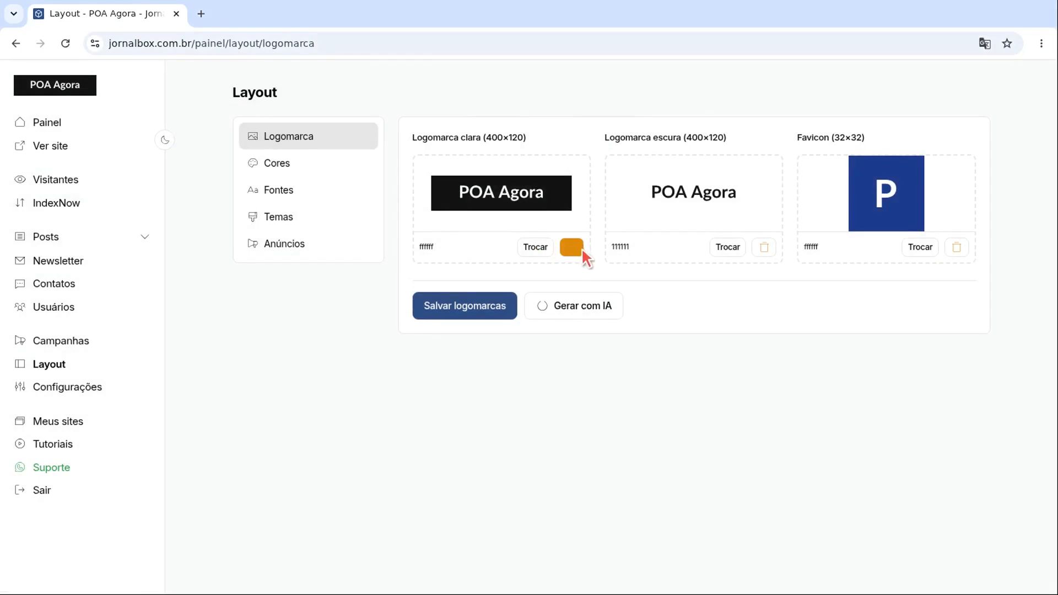
pyautogui.click(468, 308)
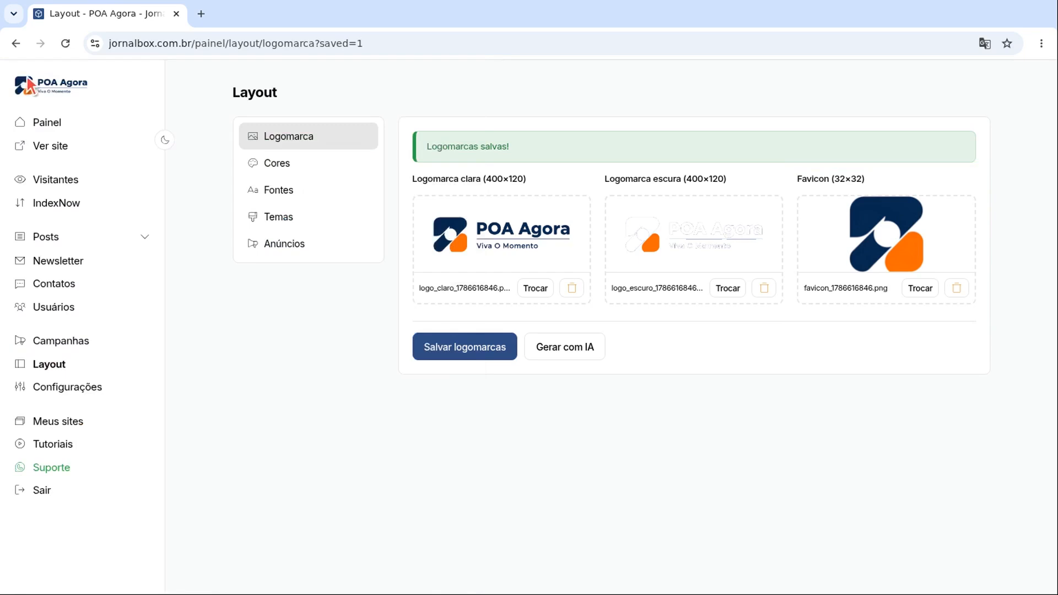
pyautogui.click(312, 167)
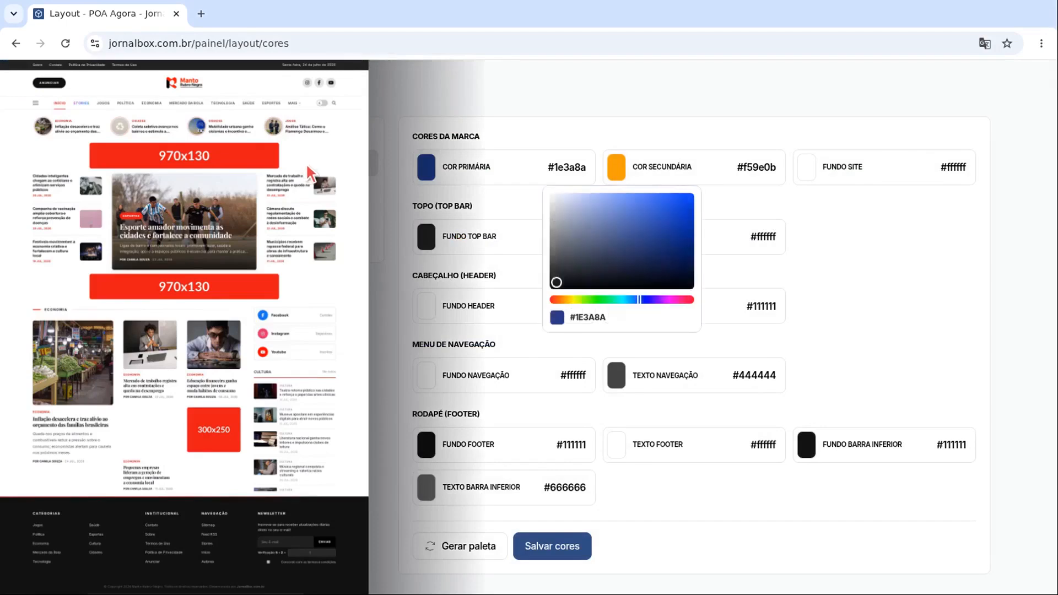
pyautogui.click(569, 168)
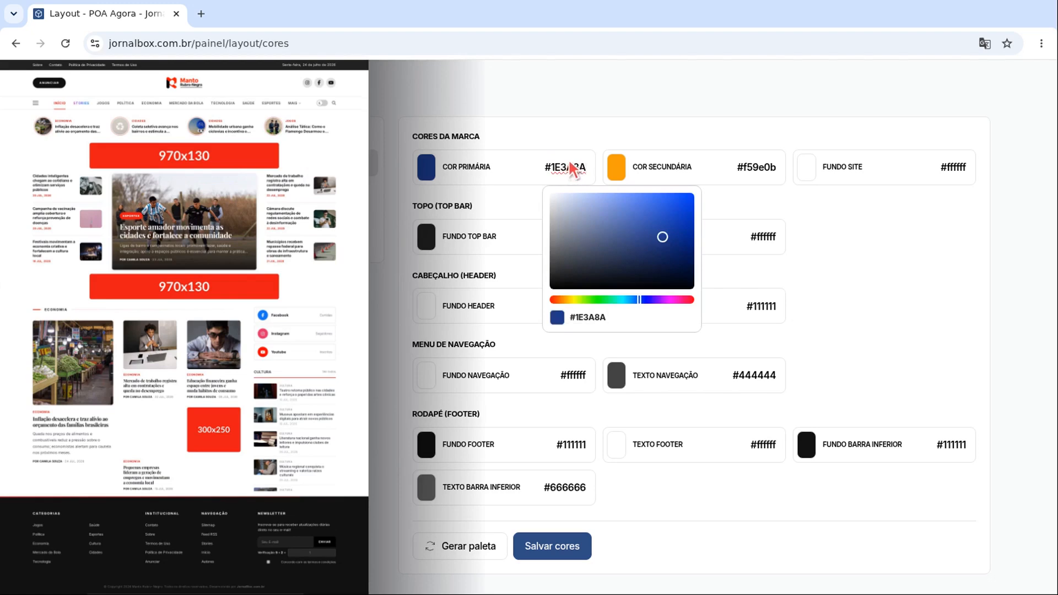
pyautogui.click(569, 163)
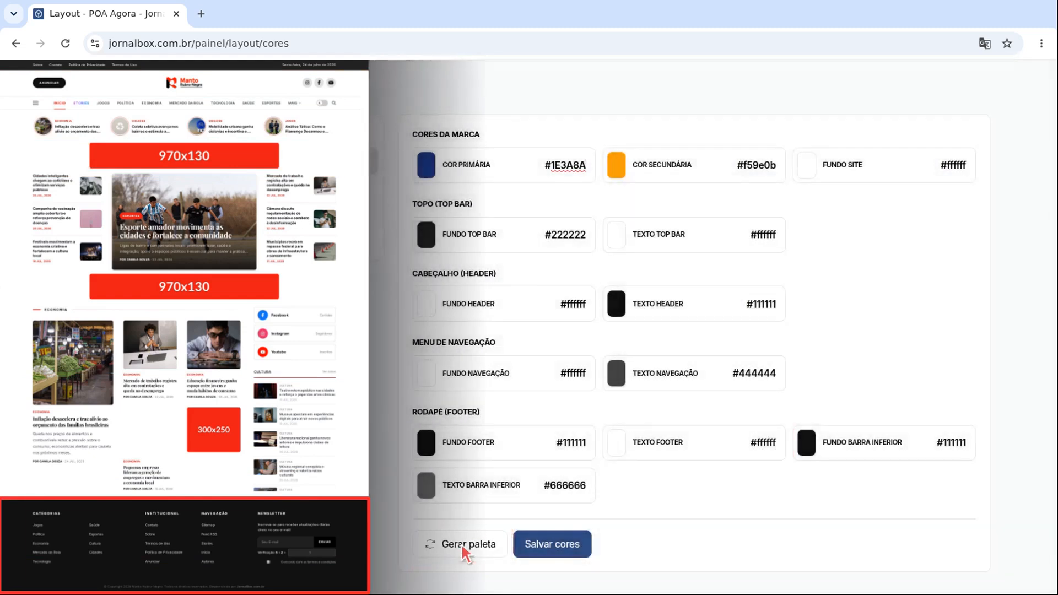
pyautogui.click(463, 547)
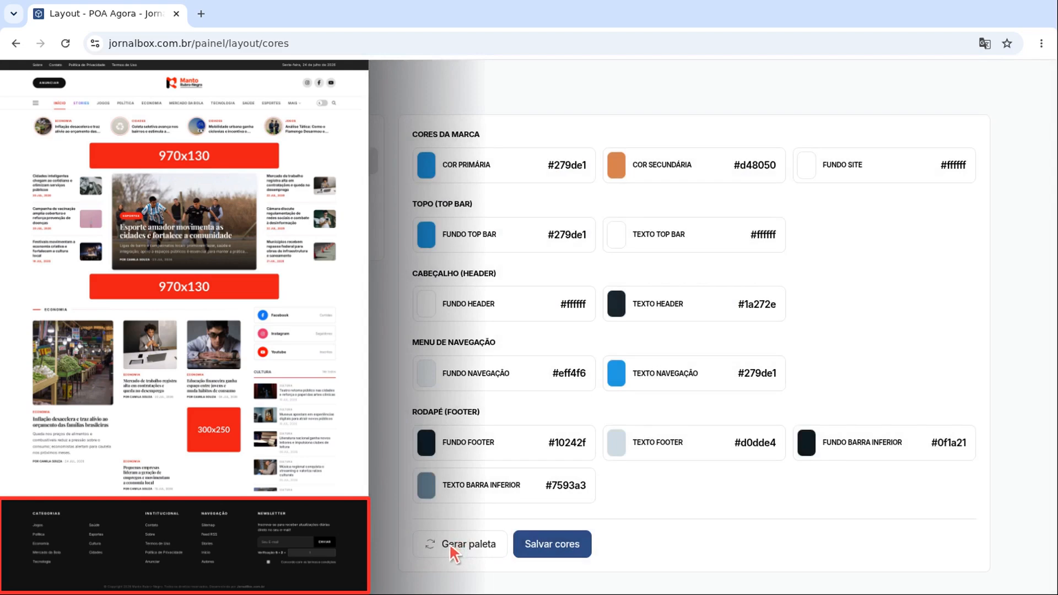
# Step: Generate and save a new palette with primary #28c5e1 and secondary #d2472e, then open Fontes
pyautogui.click(461, 544)
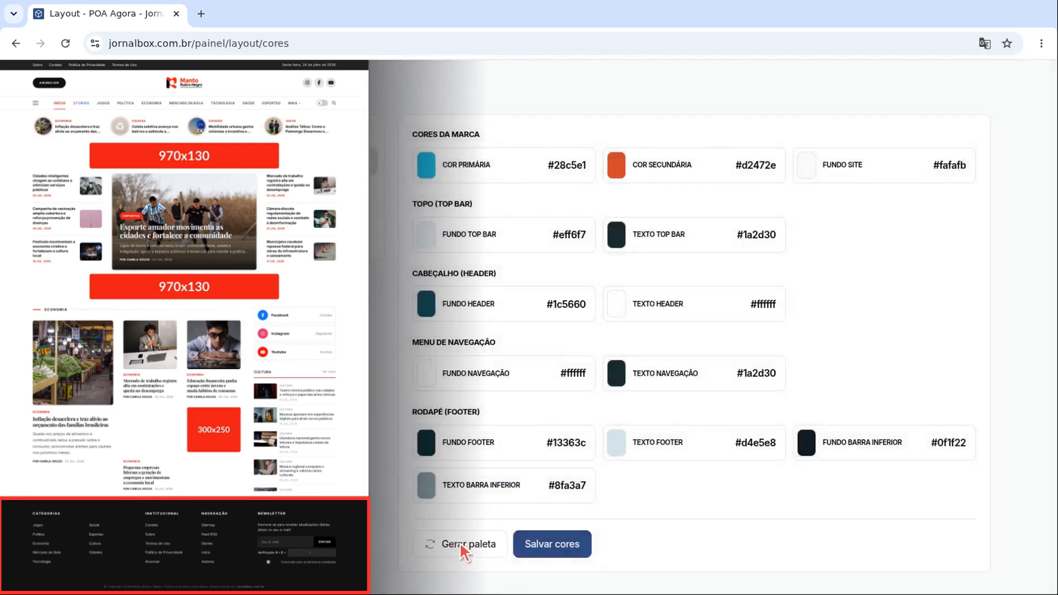
pyautogui.click(554, 545)
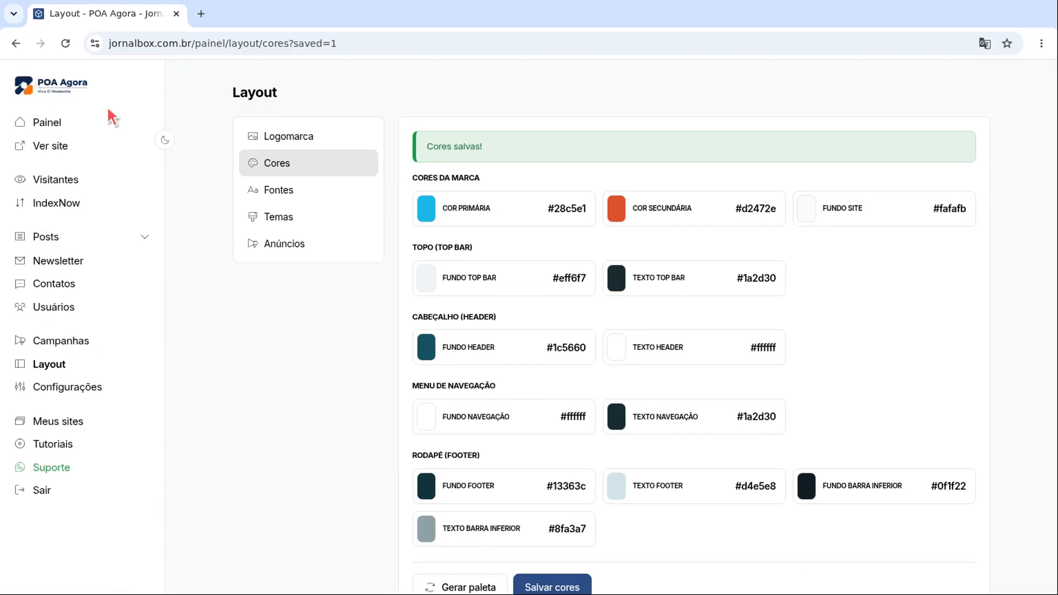
pyautogui.click(311, 191)
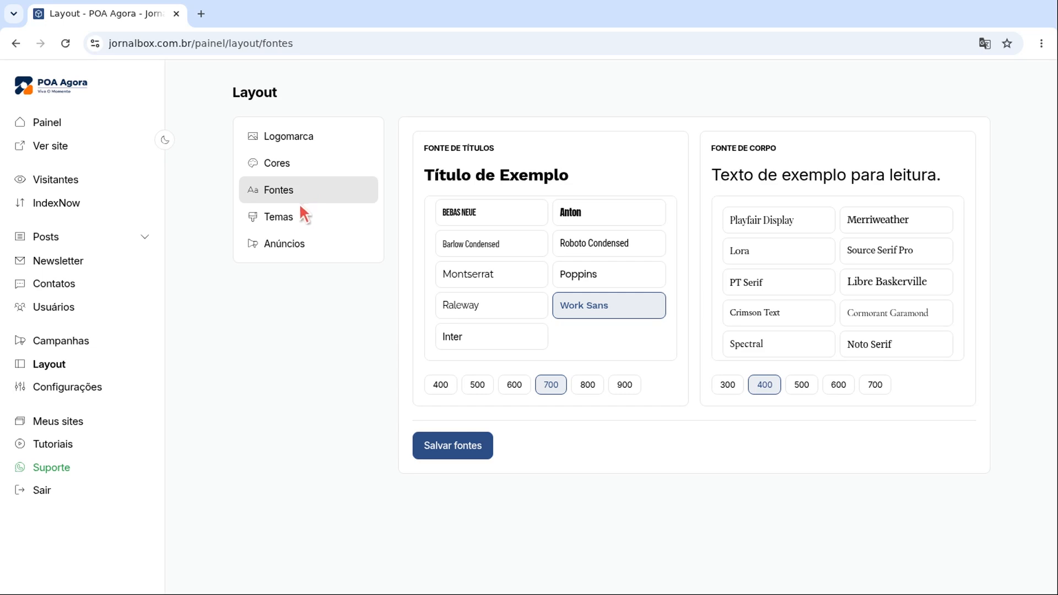
# Step: Save Work Sans 700 titles with weight 400 body text, then open the Temas page
pyautogui.click(452, 446)
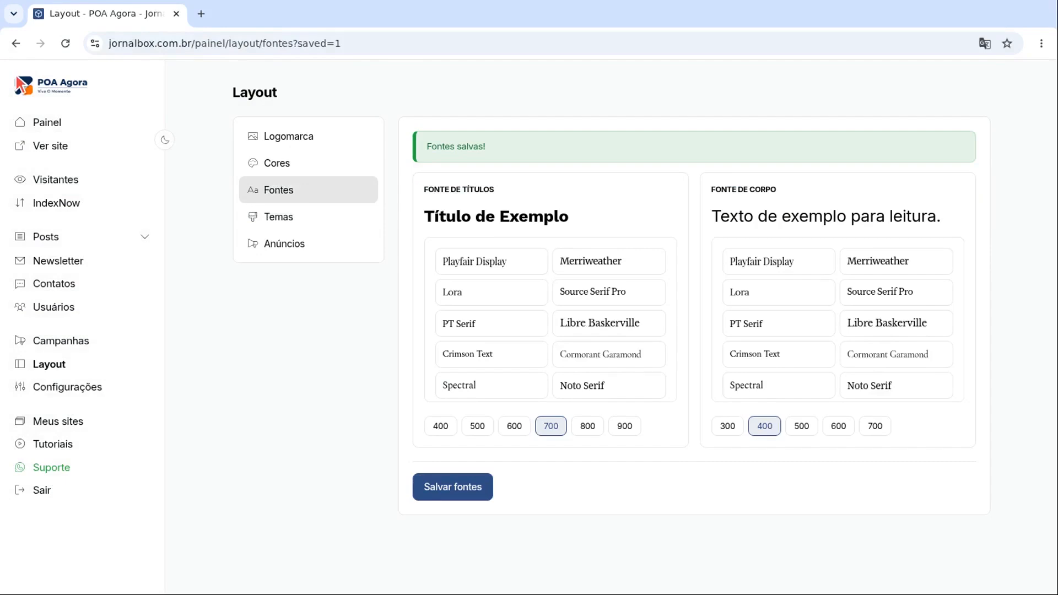
pyautogui.click(309, 216)
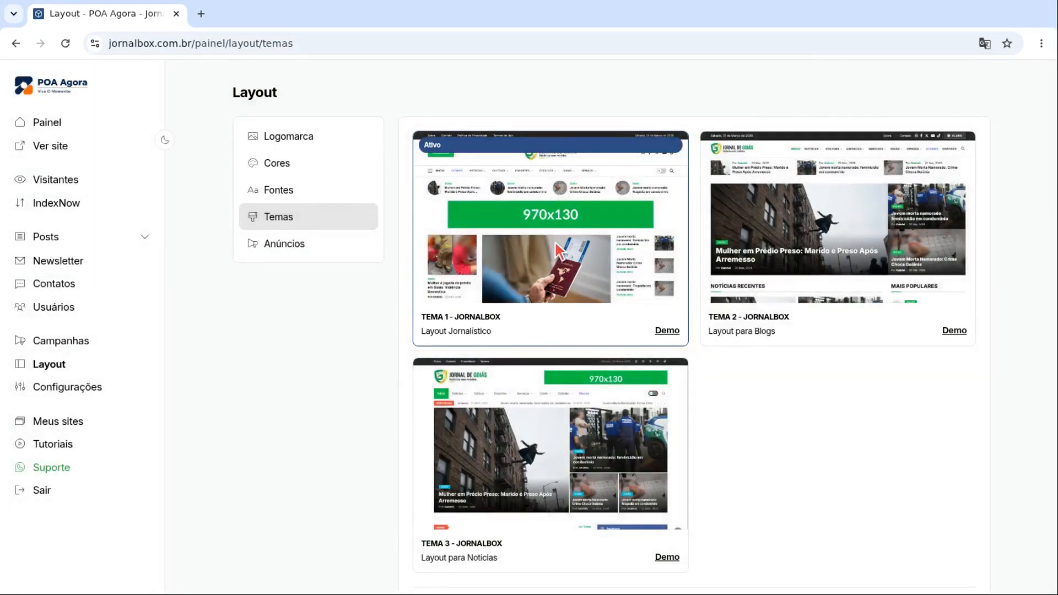
# Step: Activate Tema 3 – JornalBox as the site theme, then open the Anúncios page
pyautogui.scroll(-1, 554, 242)
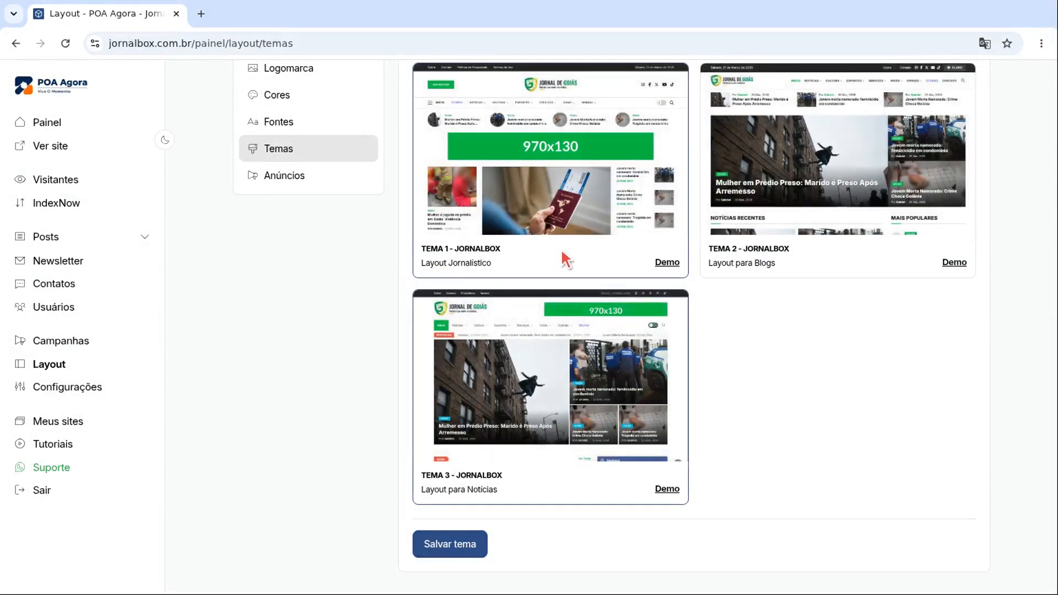
pyautogui.click(452, 545)
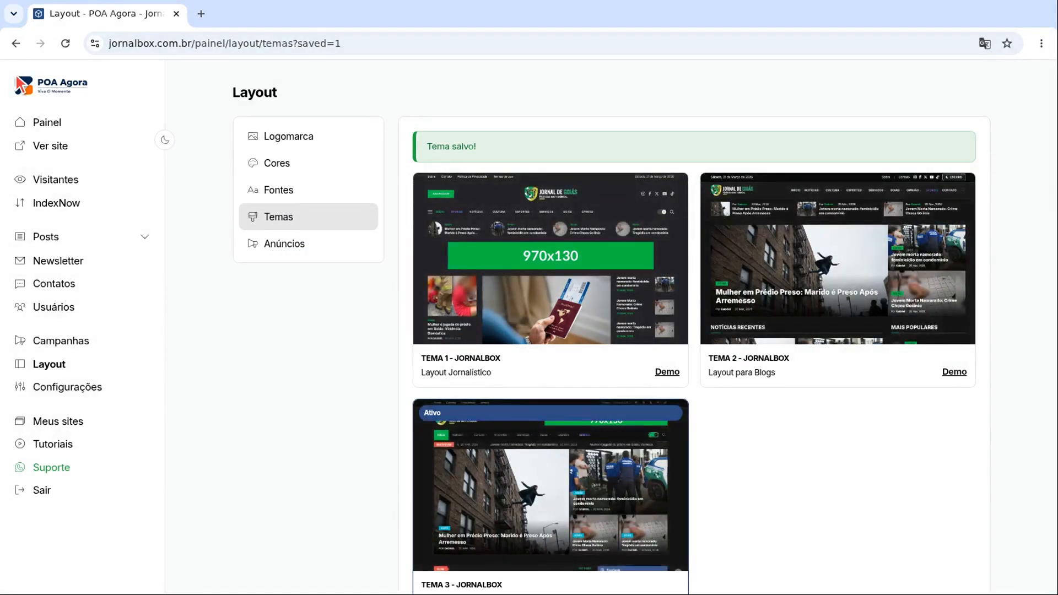
pyautogui.click(306, 244)
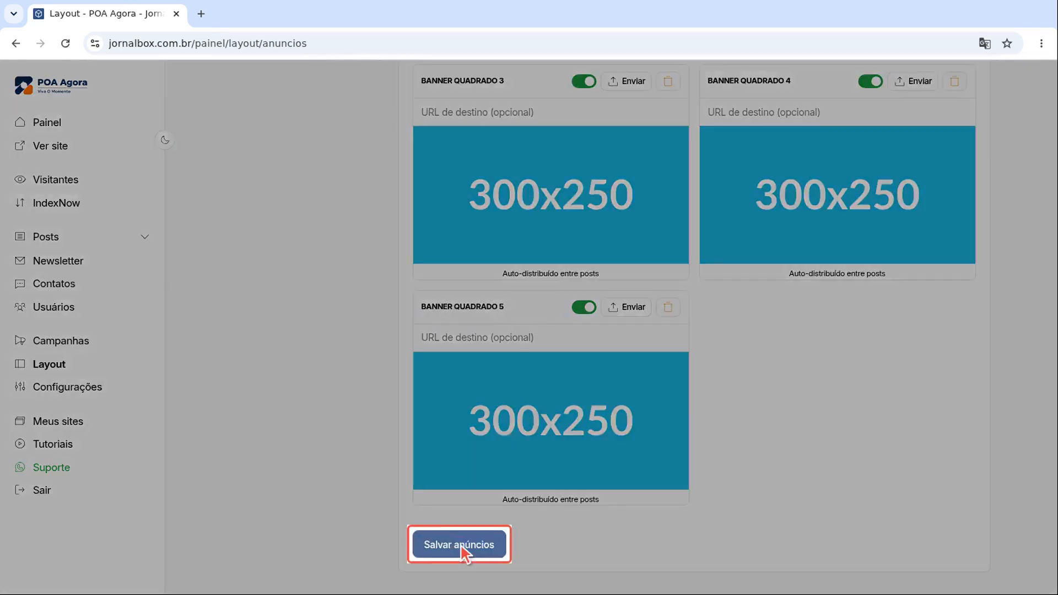
# Step: Save the 970x130 Cabeçalho and Entre Seções ad slots, then open Posts > Categorias
pyautogui.click(465, 551)
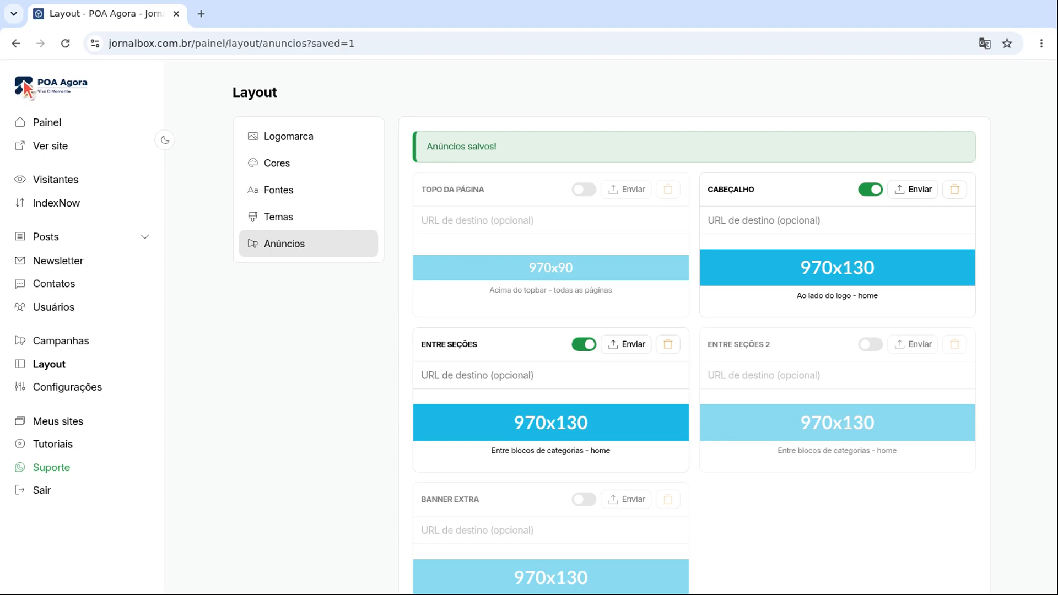
pyautogui.moveTo(82, 237)
pyautogui.click(93, 266)
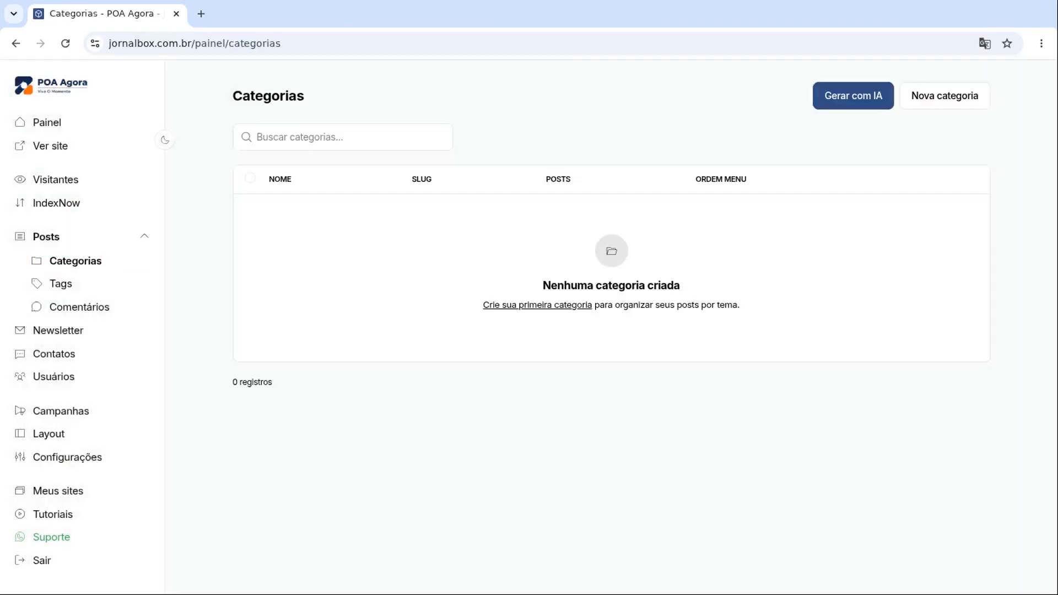
# Step: Add the categories 'Notícias da Cidade' and 'Cultura e Lazer', then go to the Posts list
pyautogui.click(946, 94)
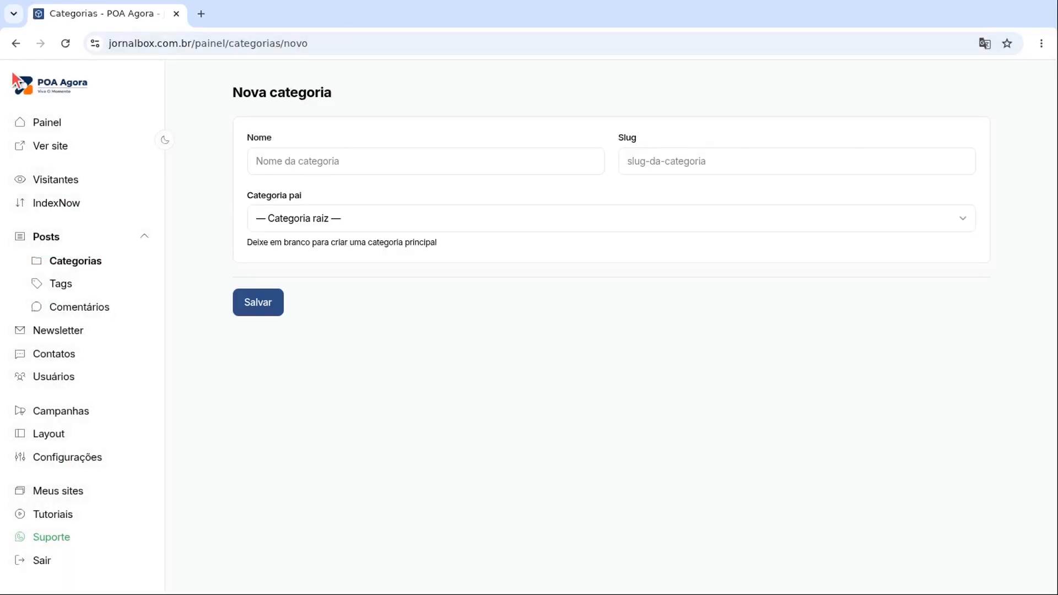
pyautogui.click(429, 164)
pyautogui.write('Notícias da Cidade')
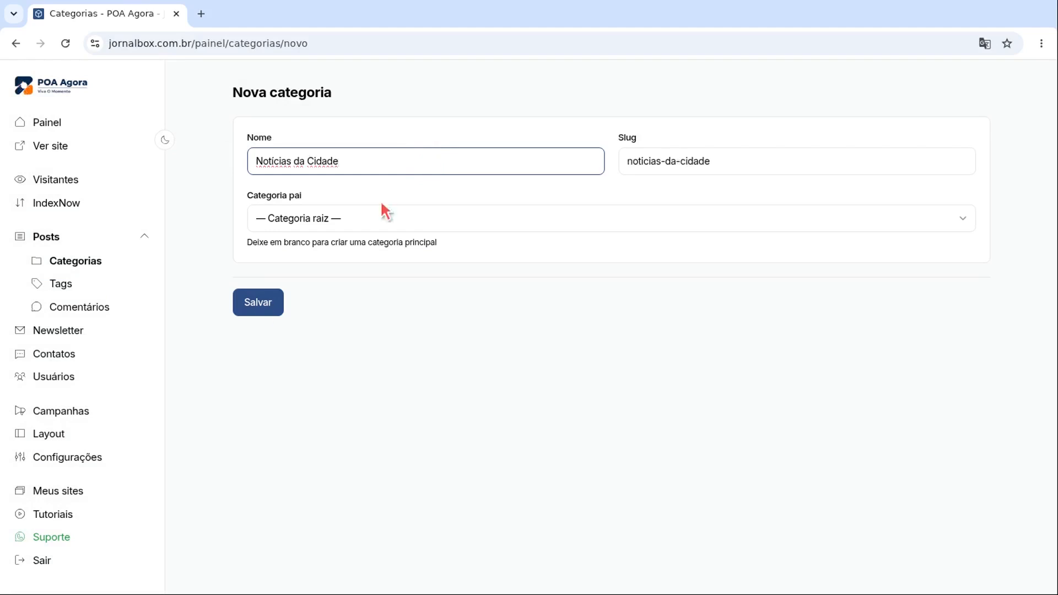
pyautogui.click(259, 302)
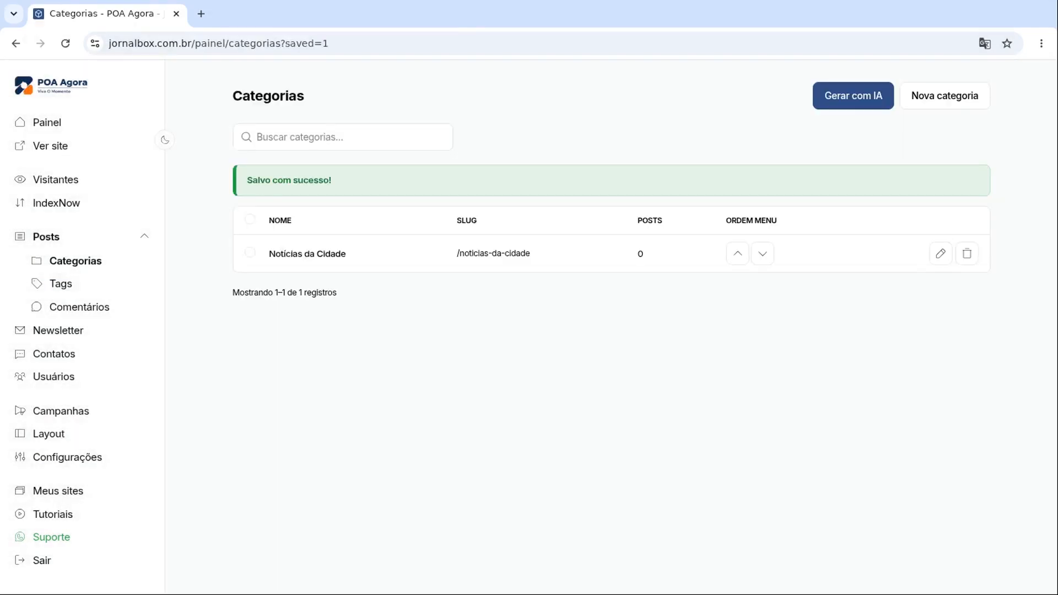
pyautogui.click(945, 95)
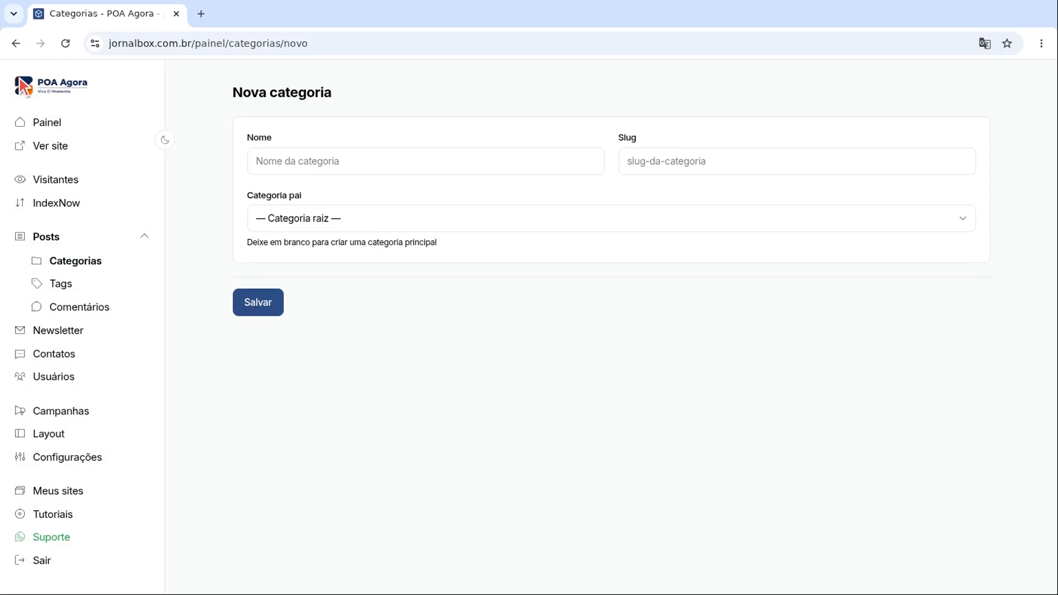
pyautogui.click(428, 164)
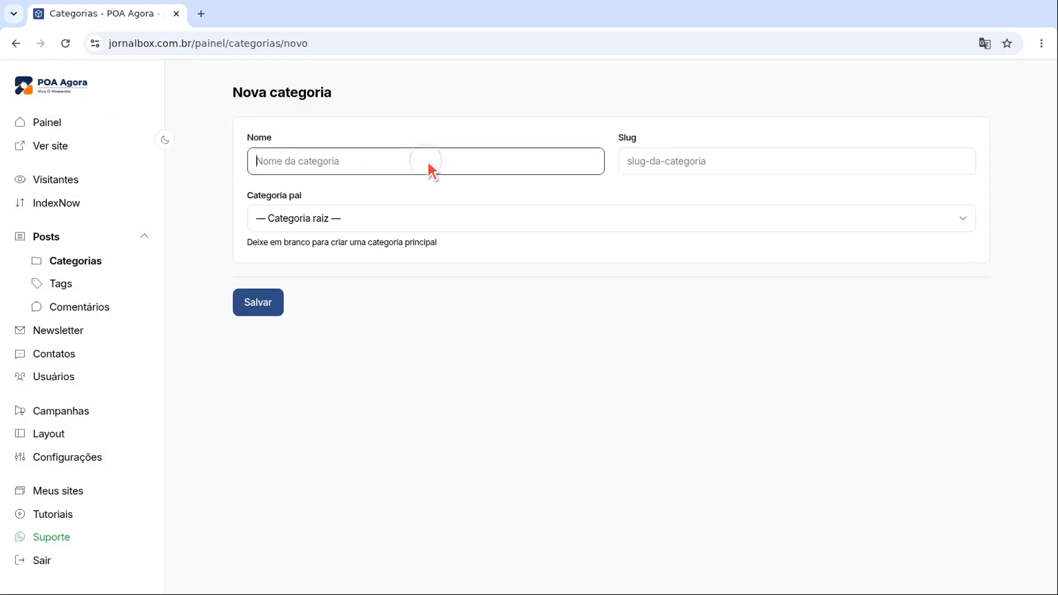
pyautogui.write('Cultura e Lazer')
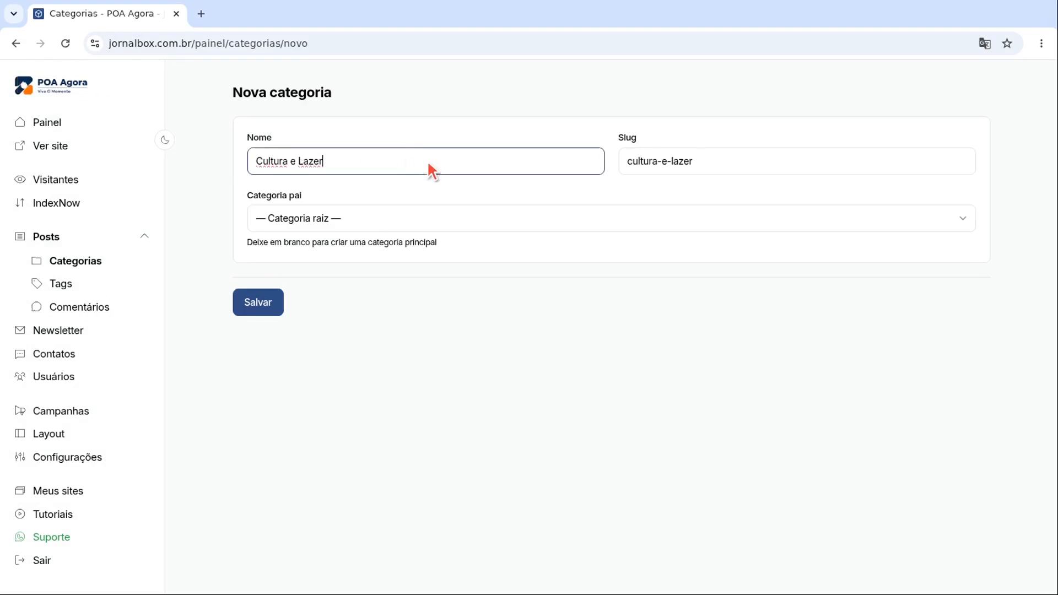
pyautogui.click(261, 305)
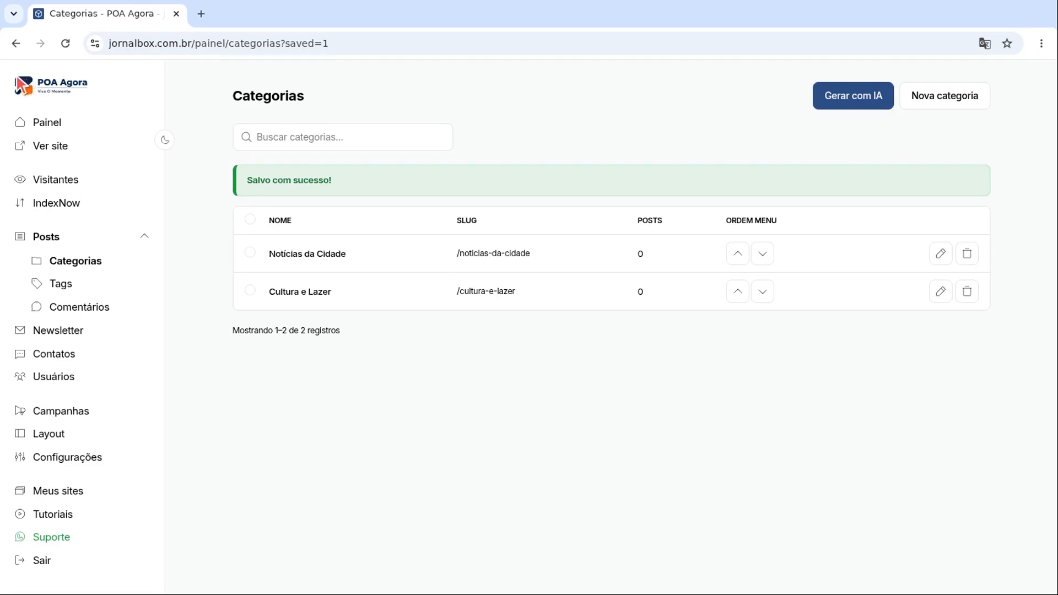
pyautogui.click(82, 237)
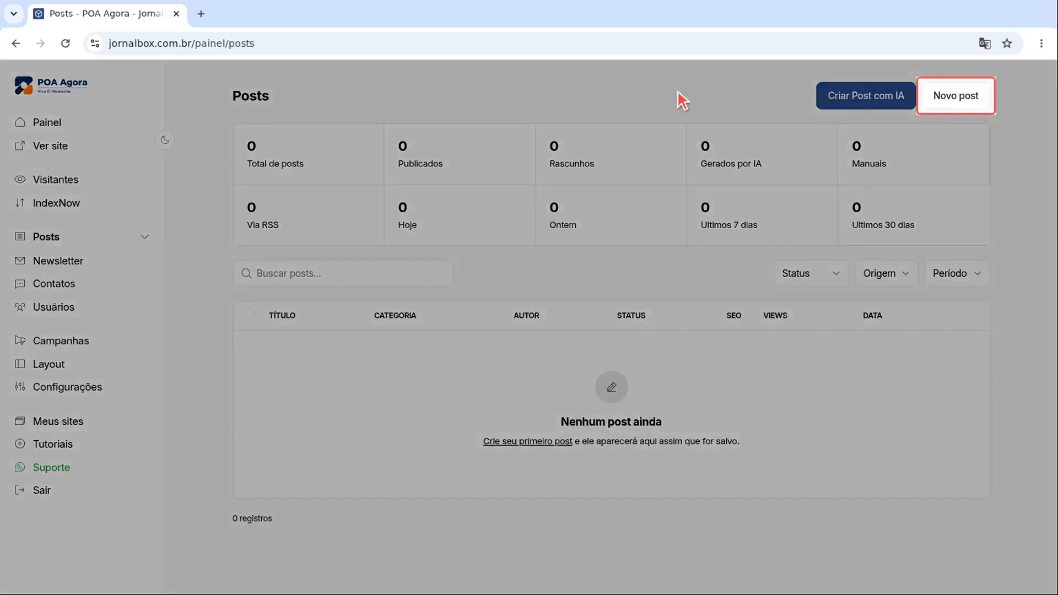
# Step: Start a new post titled 'Nova ciclovia conecta bairros no centro da cidade' with the pasted article body
pyautogui.click(956, 95)
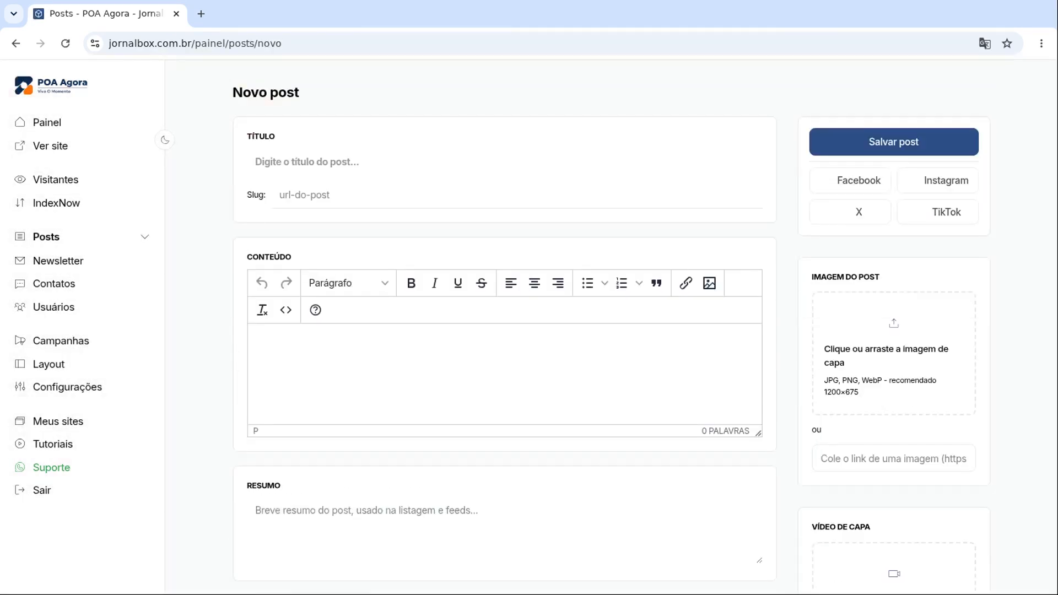
pyautogui.click(506, 165)
pyautogui.write('Nova ciclovia conecta bairros no centro da cidade')
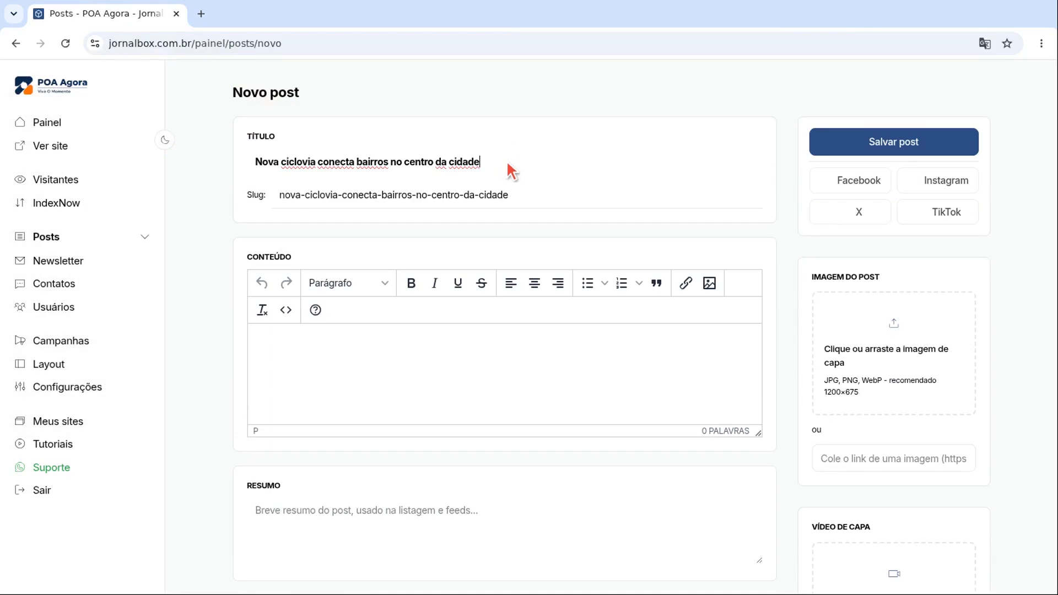
pyautogui.write('Uma nova ciclovia foi inaugurada na Avenida João Pessoa, conectando o centro da cidade ao bairro Hípica. Os moradores estão felizes com a melhoria no acesso e segurança para bicicletas. Subtitulo: A obra conta com faixas de pista de 3 metros de largura.')
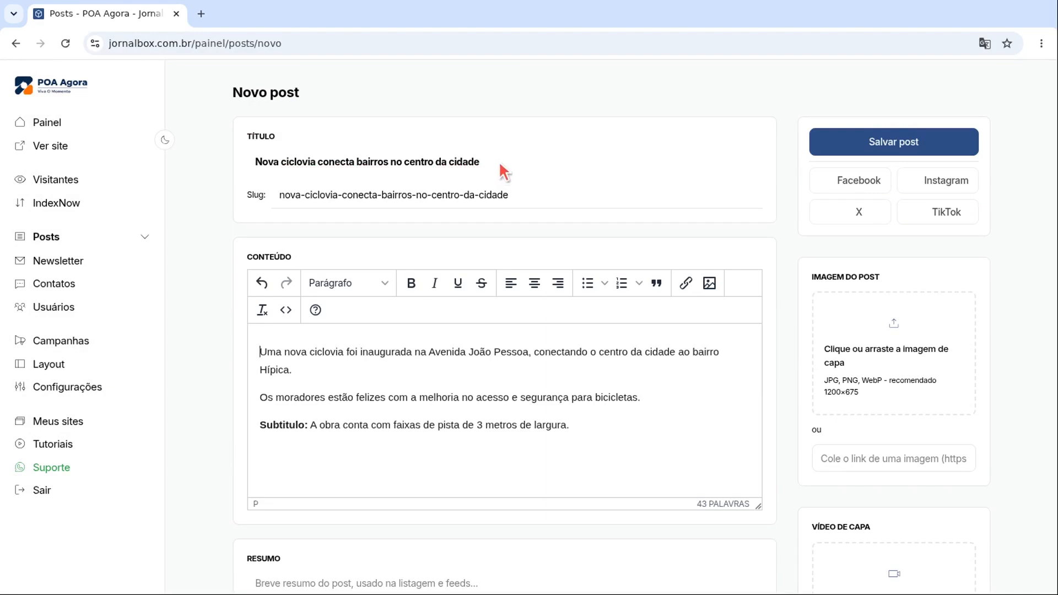
# Step: Add the summary and tags 'ciclovia, transporte, cidade', set status Publicado, and save the post
pyautogui.scroll(-1, 501, 160)
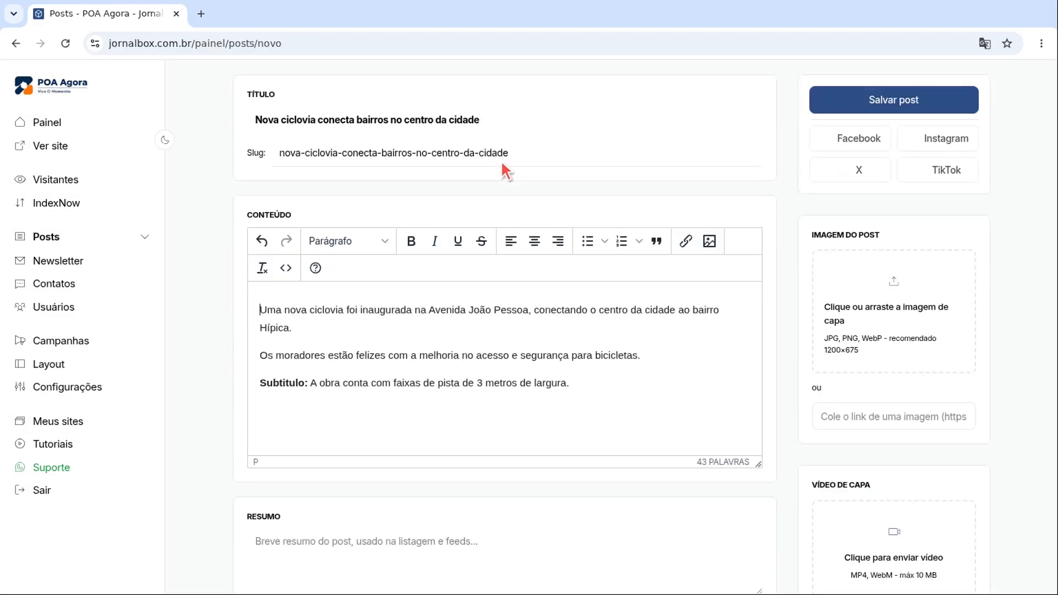
pyautogui.click(503, 560)
pyautogui.write('Nova ciclovia conecta bairros no centro da cidade.')
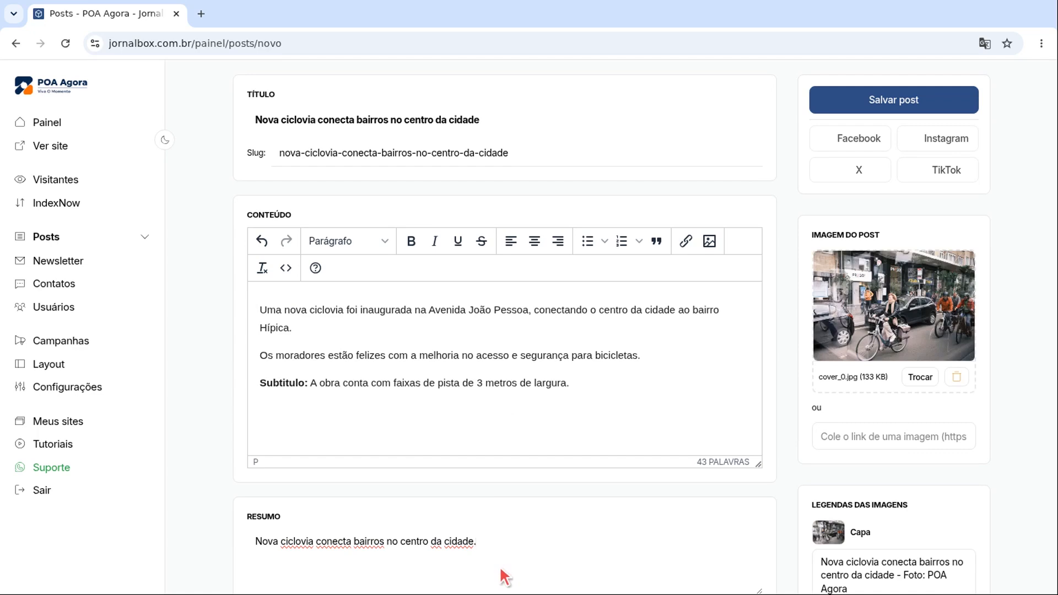
pyautogui.scroll(-10, 504, 564)
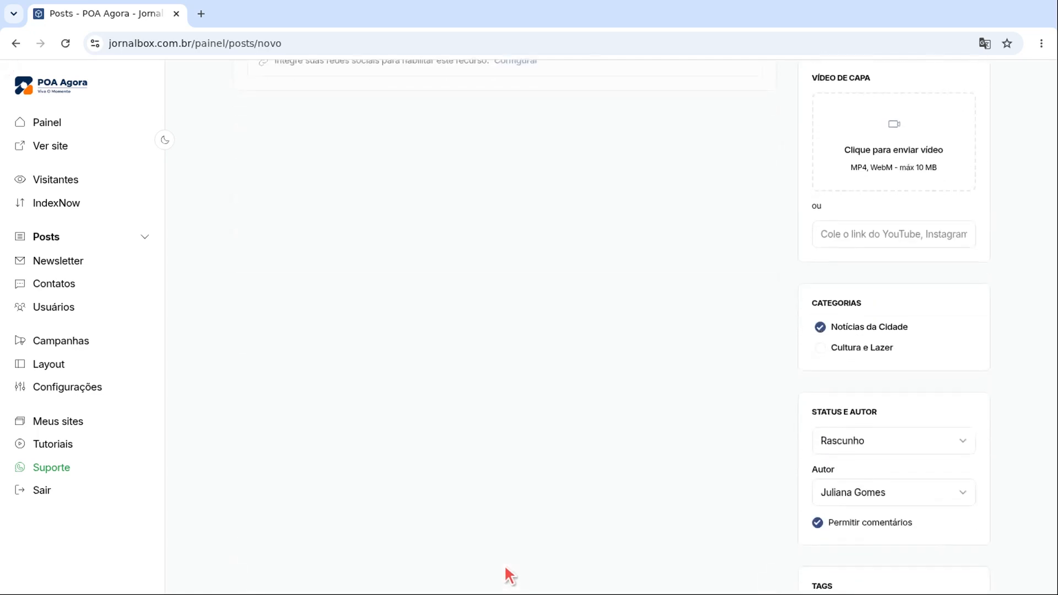
pyautogui.scroll(-5, 504, 564)
pyautogui.click(895, 326)
pyautogui.write('ciclovia, transporte, cidade')
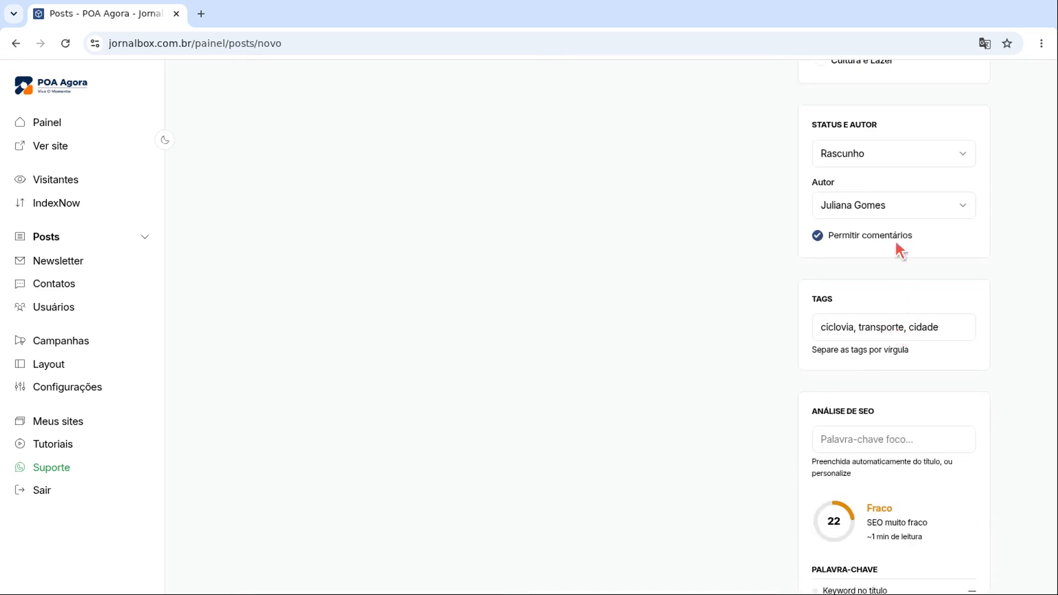
pyautogui.click(895, 152)
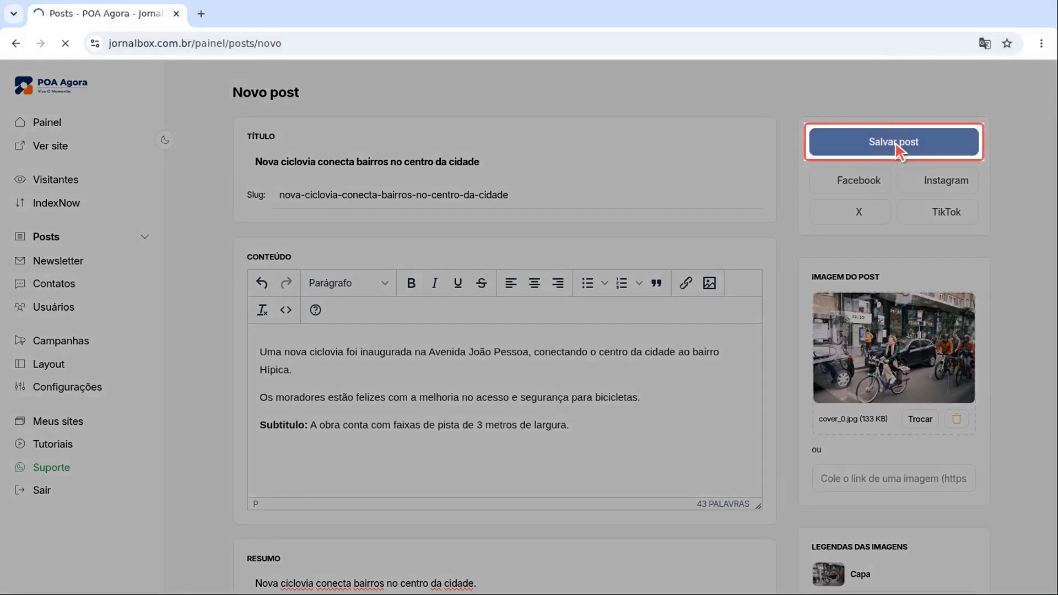
pyautogui.click(835, 146)
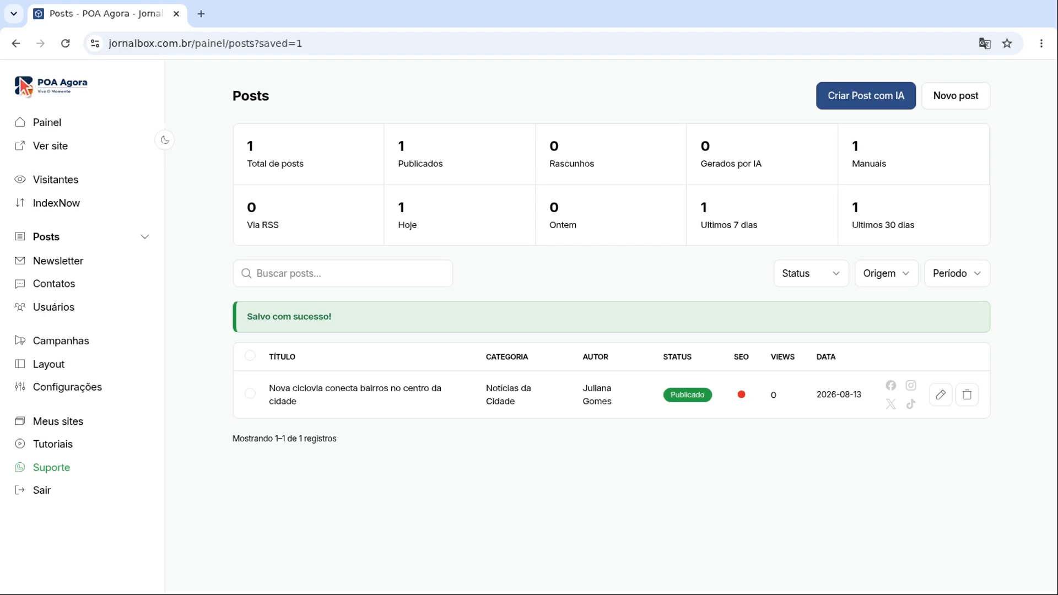
# Step: Generate an AI post about Porto Alegre's urban development changes for Notícias da Cidade
pyautogui.click(866, 99)
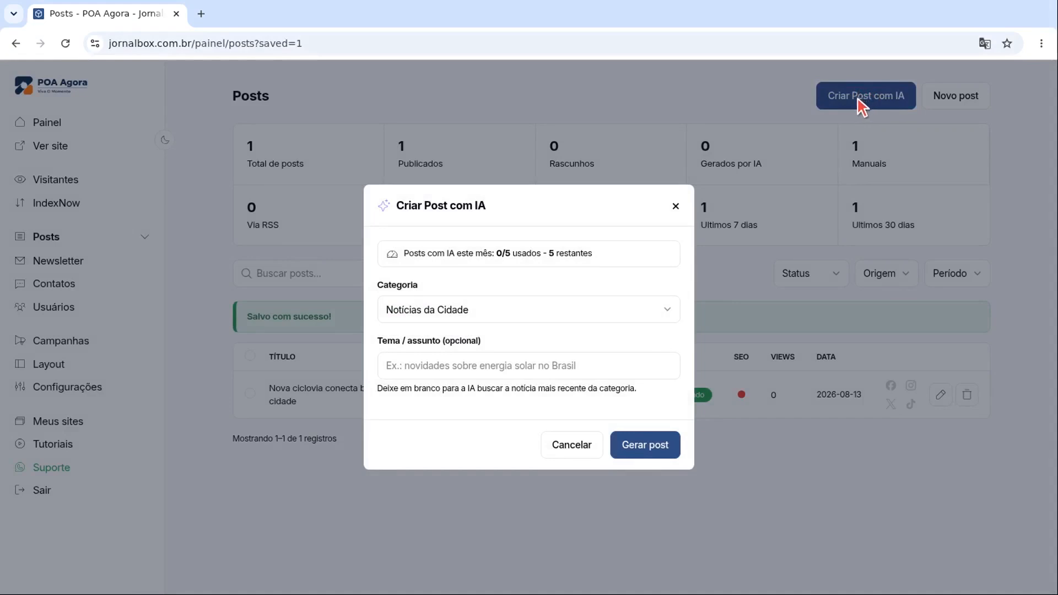
pyautogui.click(530, 365)
pyautogui.hotkey('ctrl', 'v')
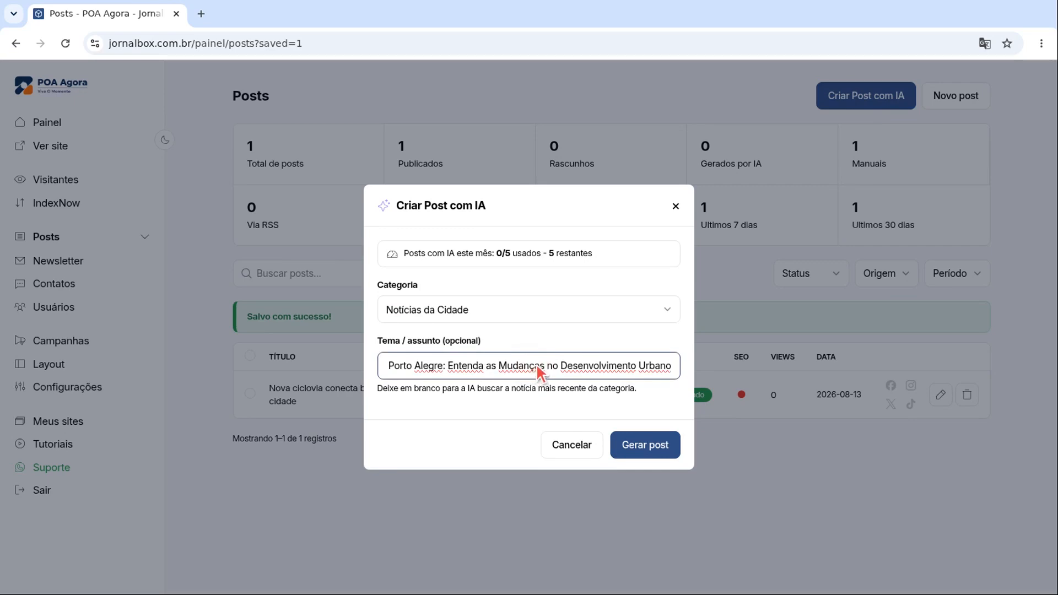
pyautogui.click(664, 447)
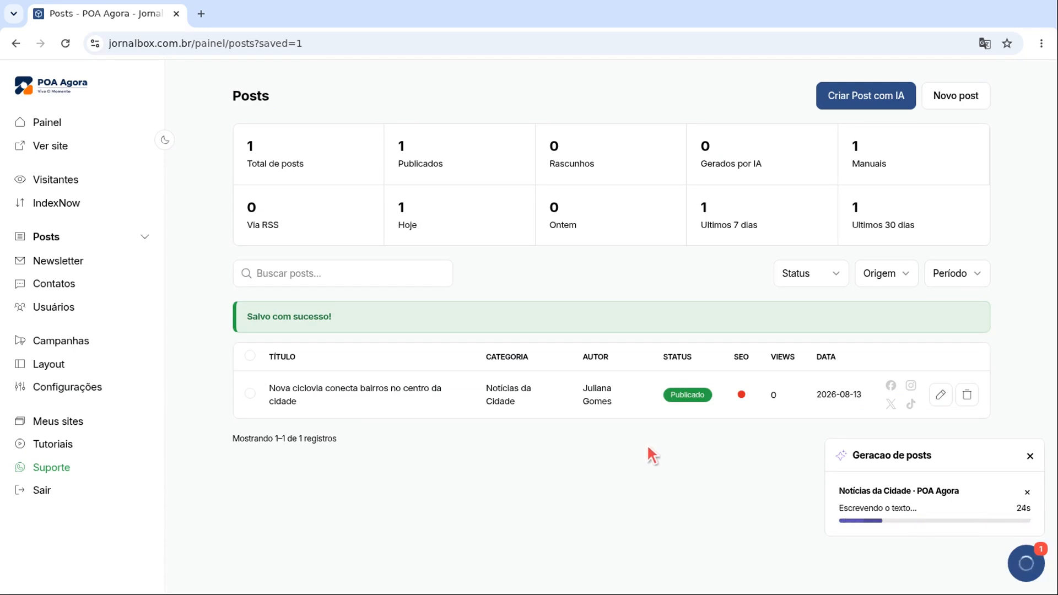
pyautogui.click(84, 342)
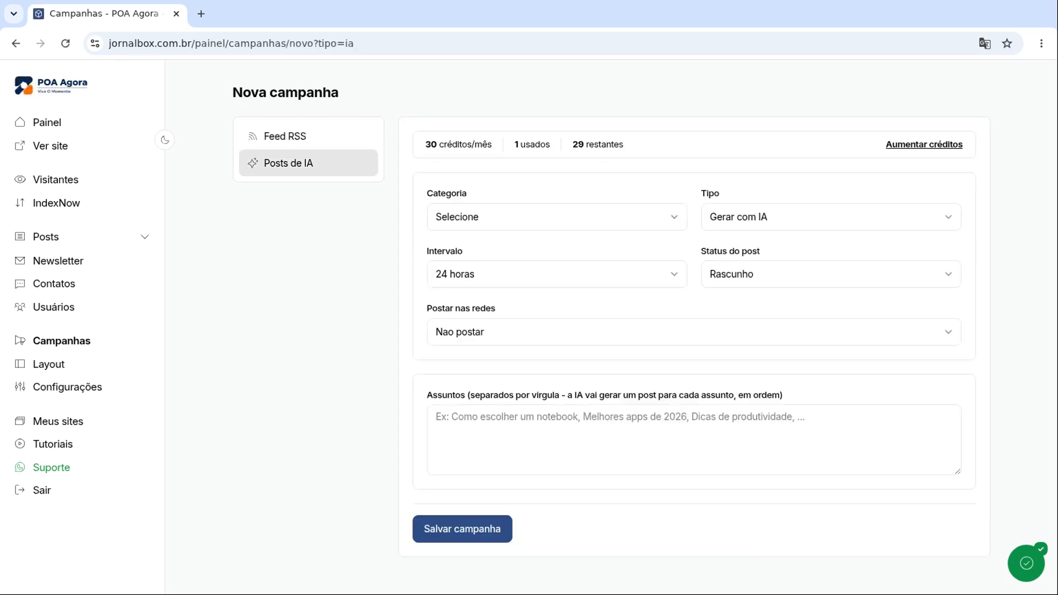
# Step: Save a 'Gerar com IA' campaign for Notícias da Cidade every 24 hours with the pasted local-news subjects
pyautogui.click(832, 216)
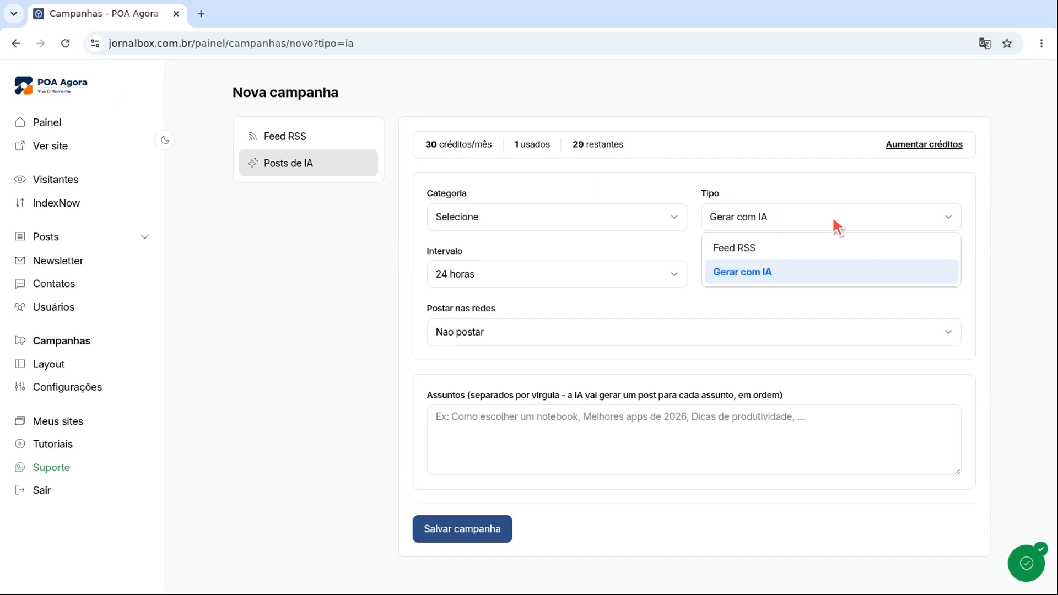
pyautogui.click(835, 274)
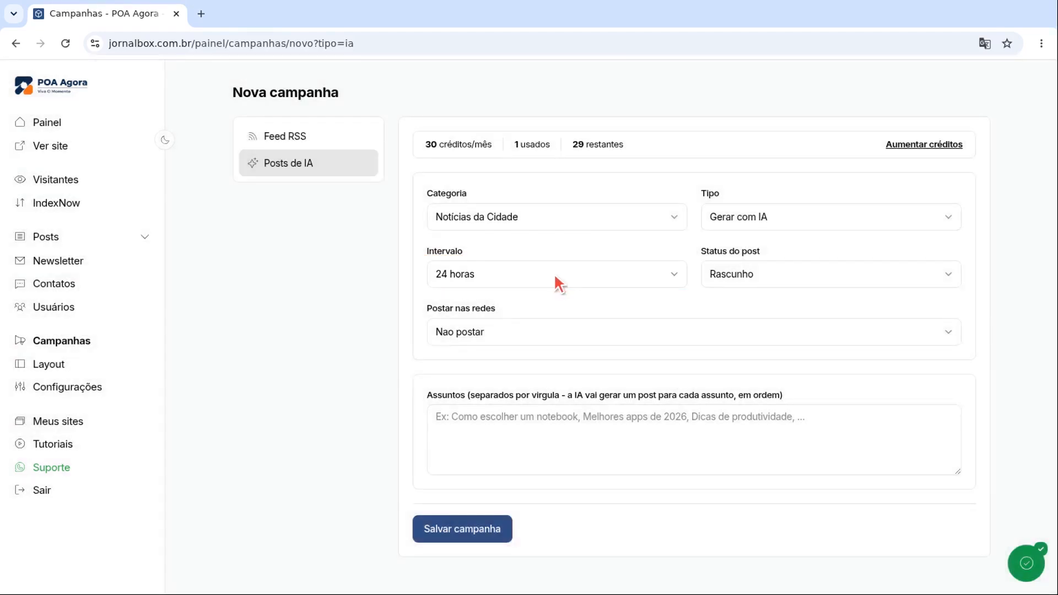
pyautogui.click(696, 441)
pyautogui.write('tendências e novidades de Notícias Locais Porto Alegre, dicas práticas para iniciantes, erros comuns e como evitar, perguntas frequentes sobre Notícias Locais Porto Alegre')
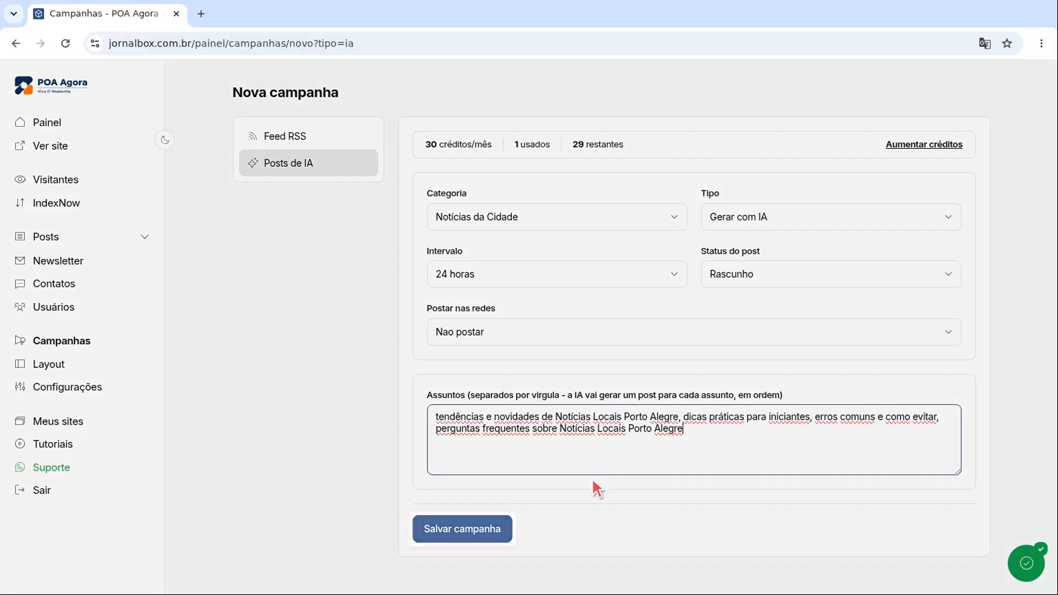
pyautogui.click(469, 528)
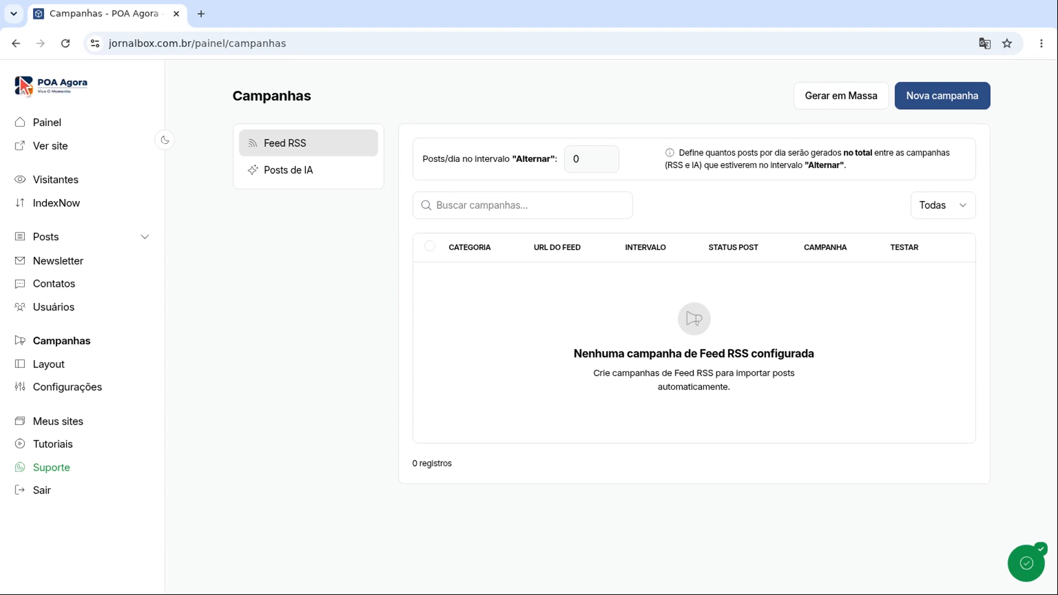
# Step: Open the live POA Agora site and scroll the homepage to see the bike-lane lead headline
pyautogui.click(21, 77)
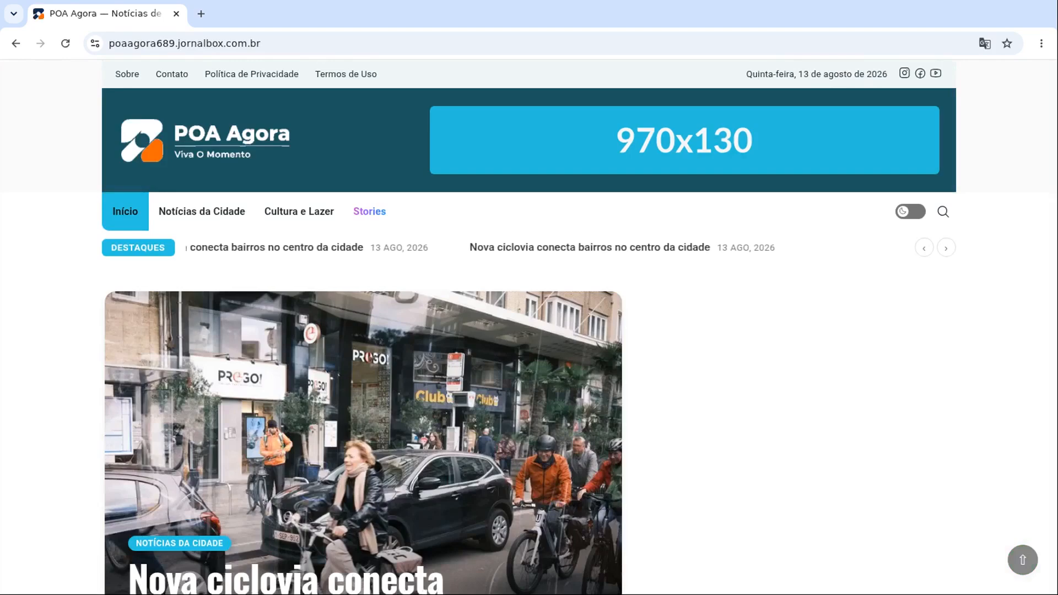
pyautogui.scroll(-2, 21, 84)
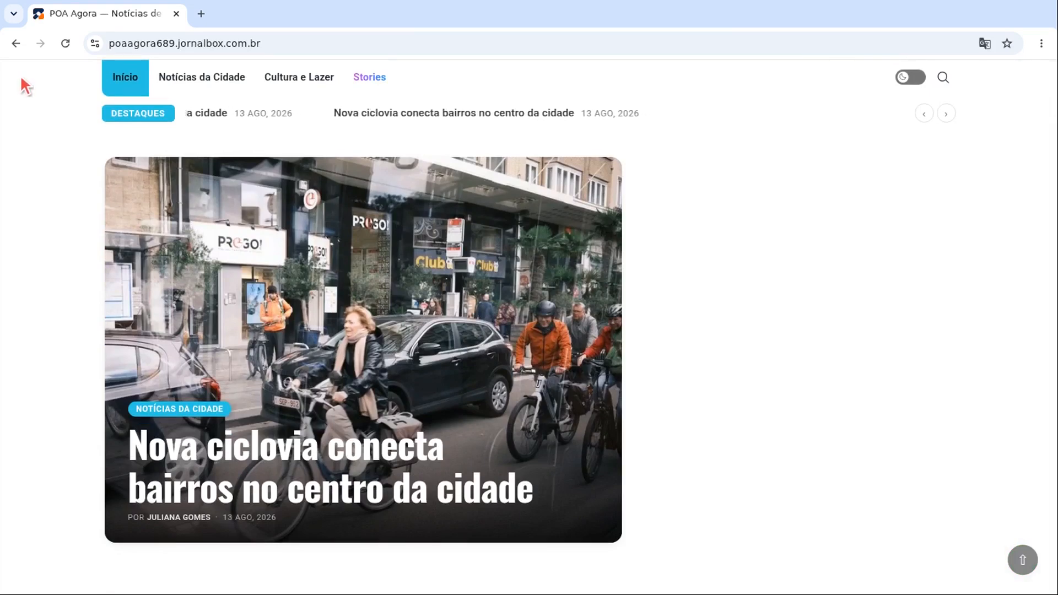
pyautogui.scroll(1, 20, 76)
pyautogui.scroll(2, 21, 80)
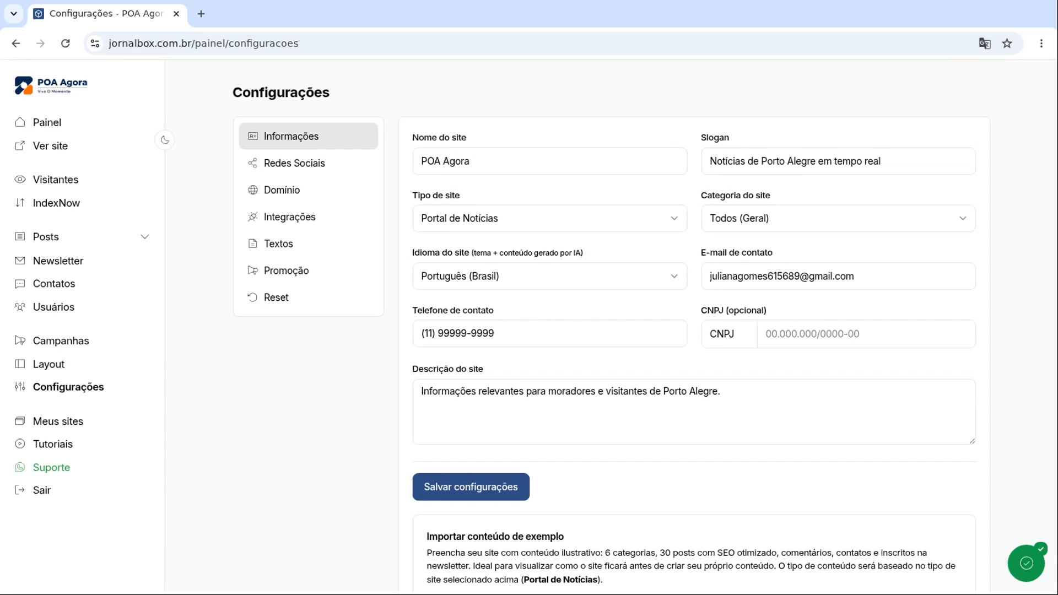
# Step: Import the example site content (7 categories, 50 posts, 80 comments) from Configurações
pyautogui.scroll(-2, 606, 331)
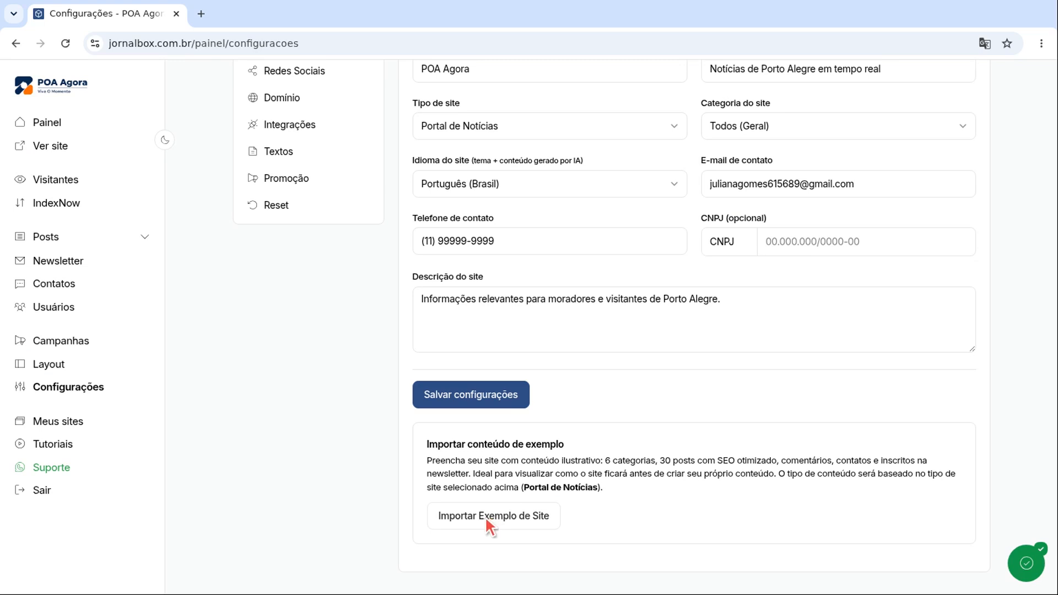
pyautogui.click(474, 514)
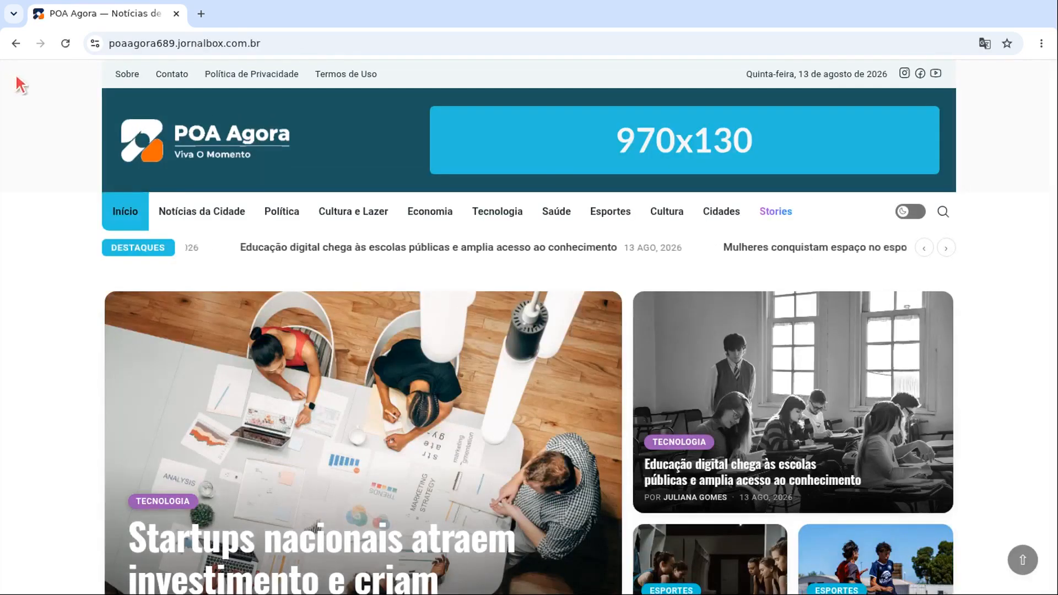
# Step: Scroll through the Tecnologia article 'Startups nacionais atraem investimento e criam soluções para o dia a dia'
pyautogui.scroll(-3, 22, 86)
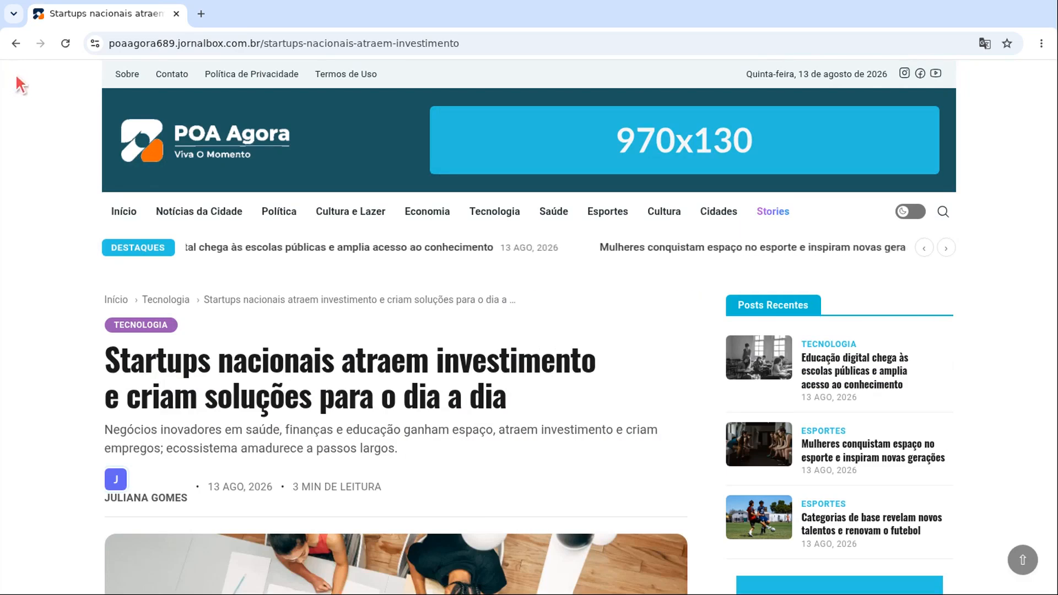
pyautogui.scroll(-3, 21, 84)
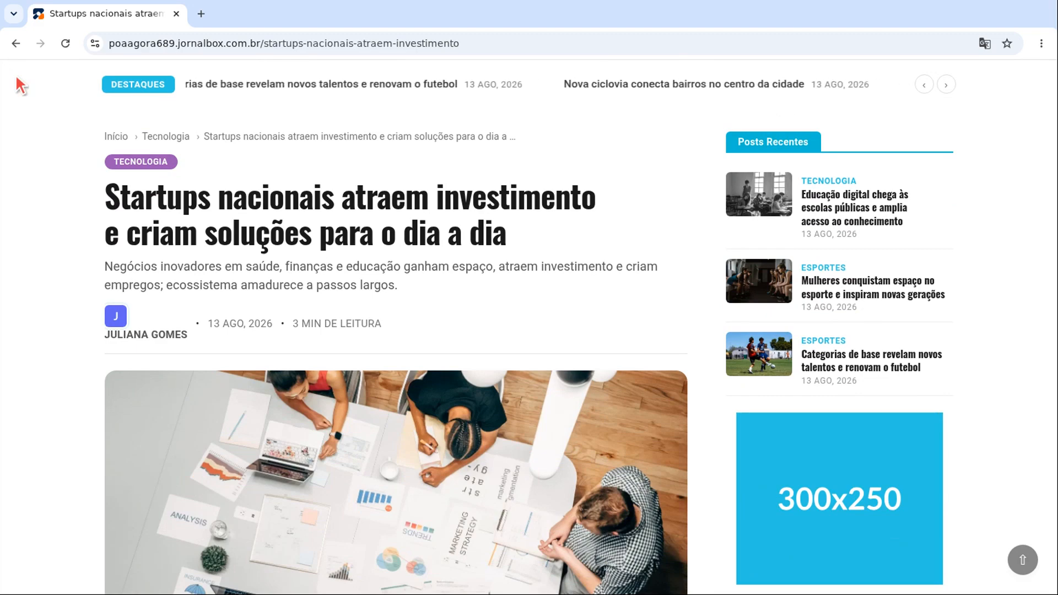
pyautogui.scroll(-3, 21, 86)
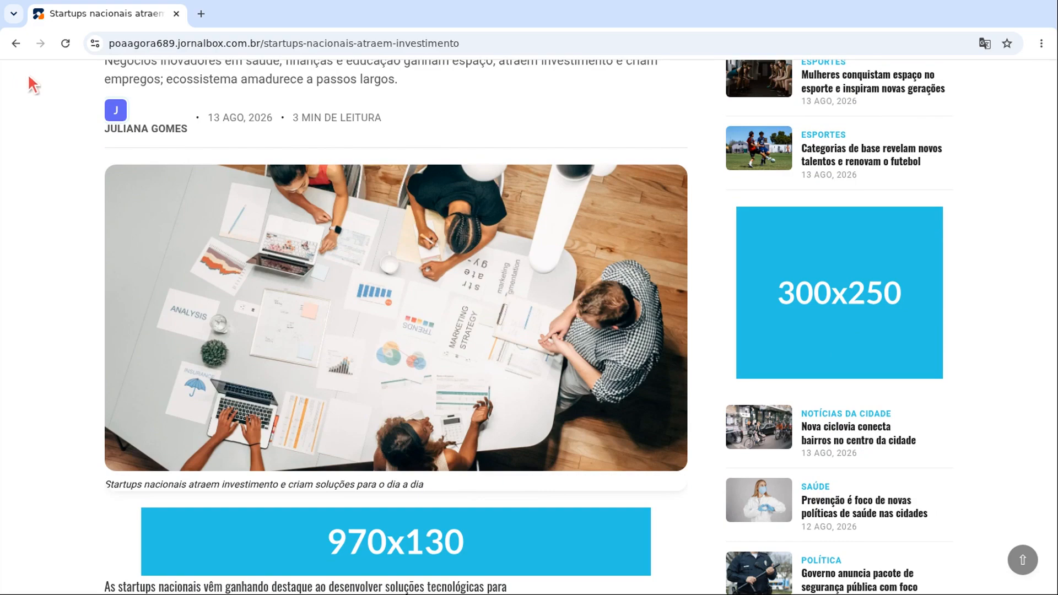
pyautogui.scroll(5, 33, 85)
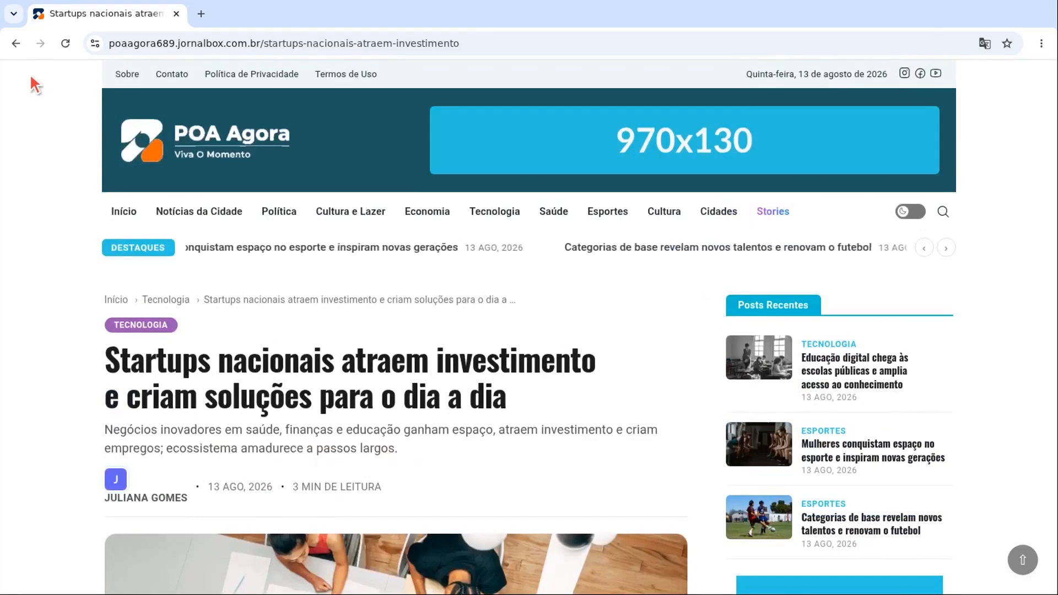